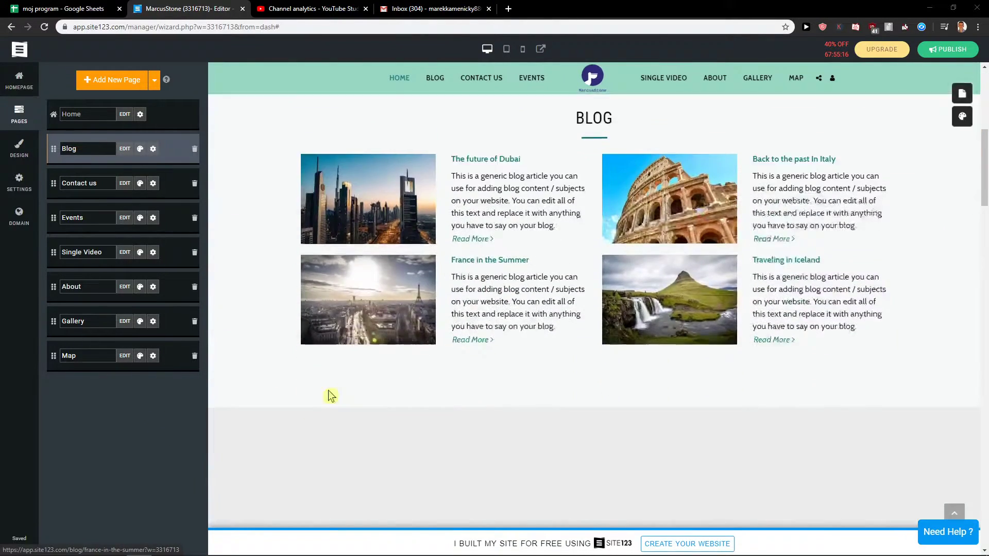
# Scroll down through the site's Blog, Contact Us and Events sections
pyautogui.scroll(-4, 287, 407)
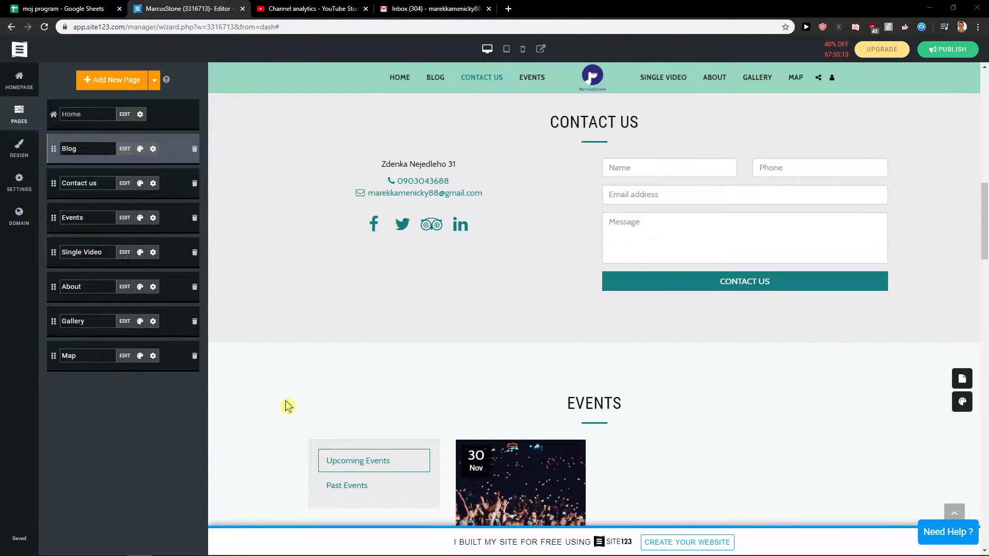
pyautogui.scroll(-6, 287, 406)
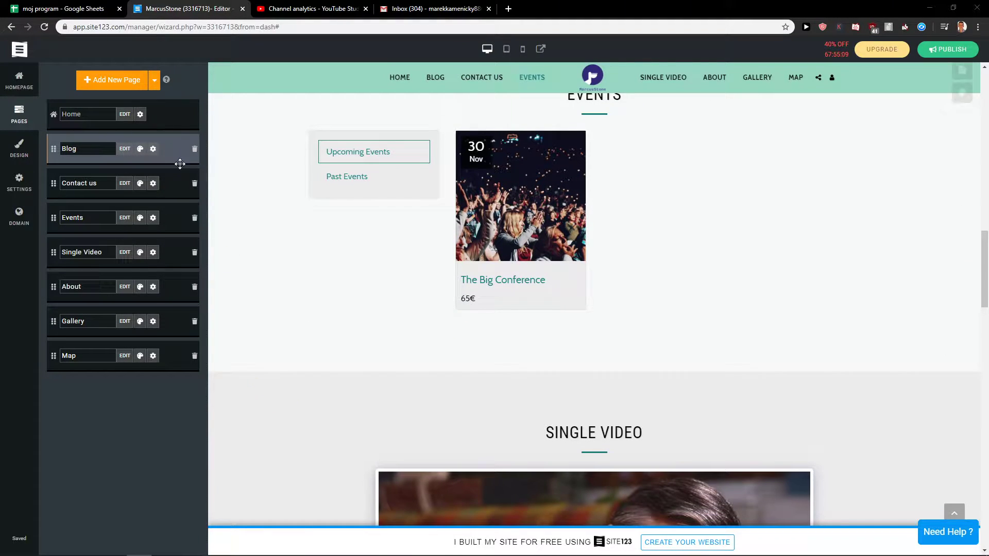
# Add the E-commerce template from Sales pages and review its Main Categories and New Arrival products
pyautogui.click(103, 85)
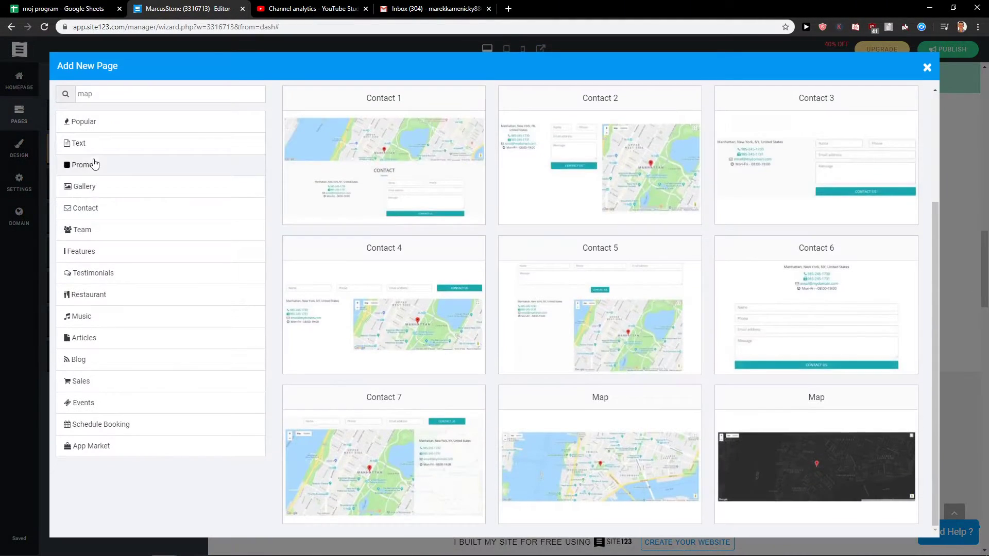
pyautogui.click(82, 381)
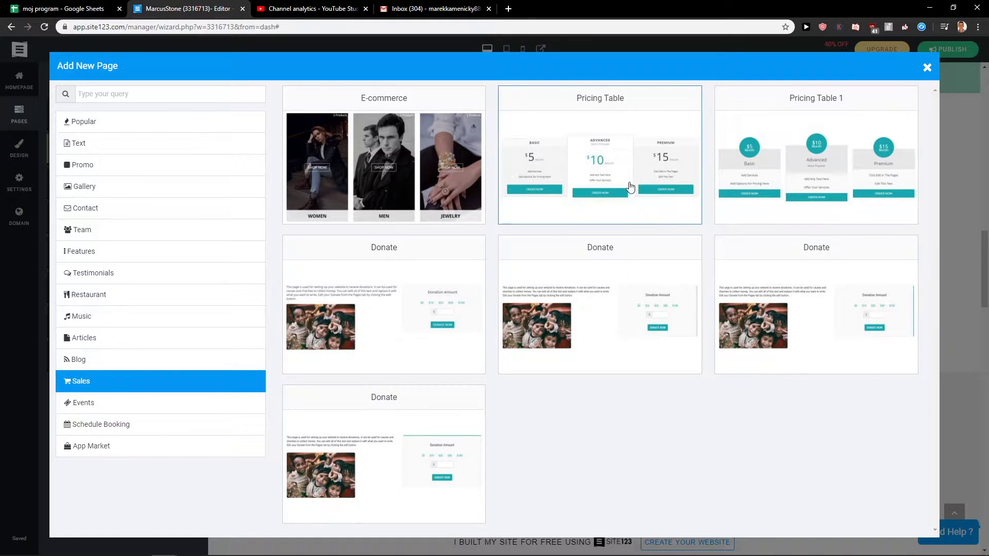
pyautogui.click(381, 188)
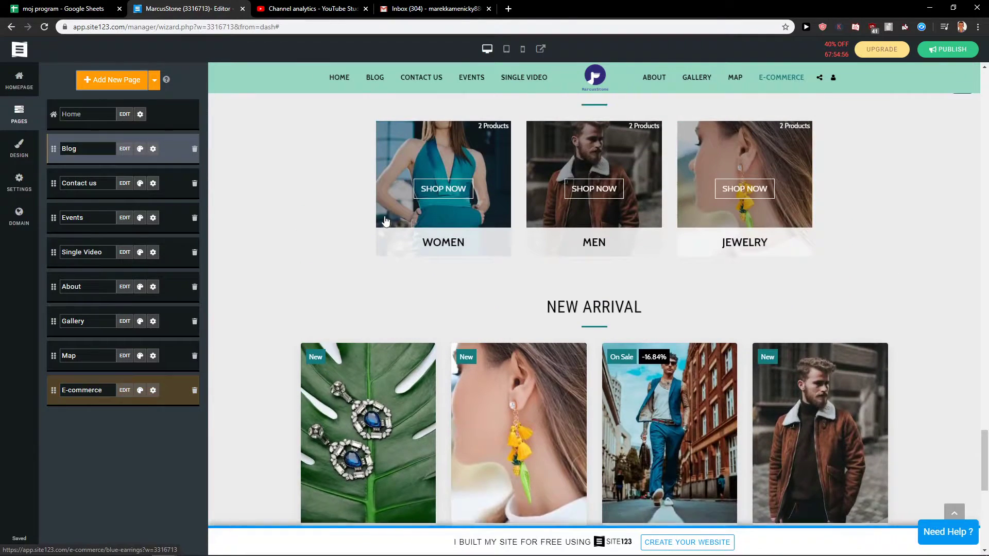
pyautogui.scroll(3, 385, 220)
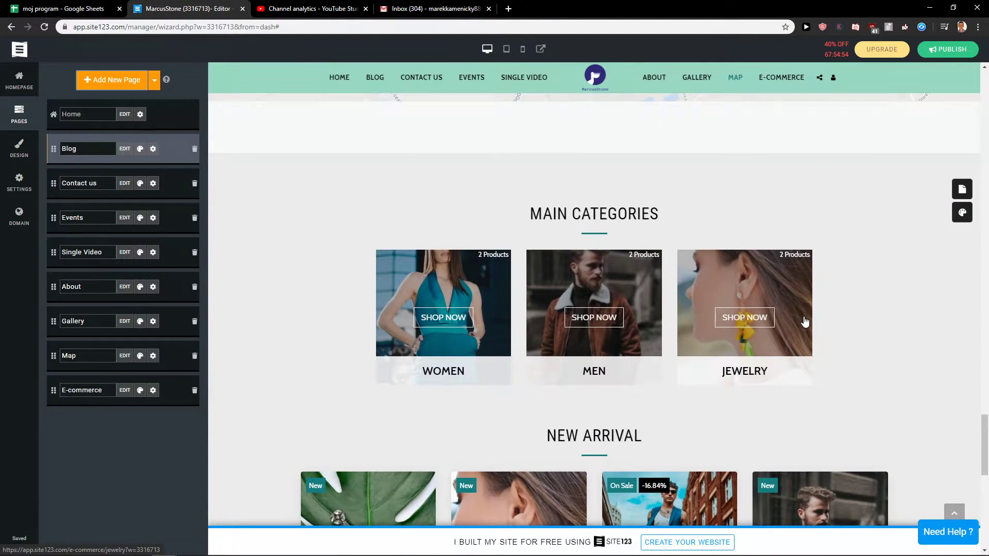
pyautogui.scroll(-4, 804, 322)
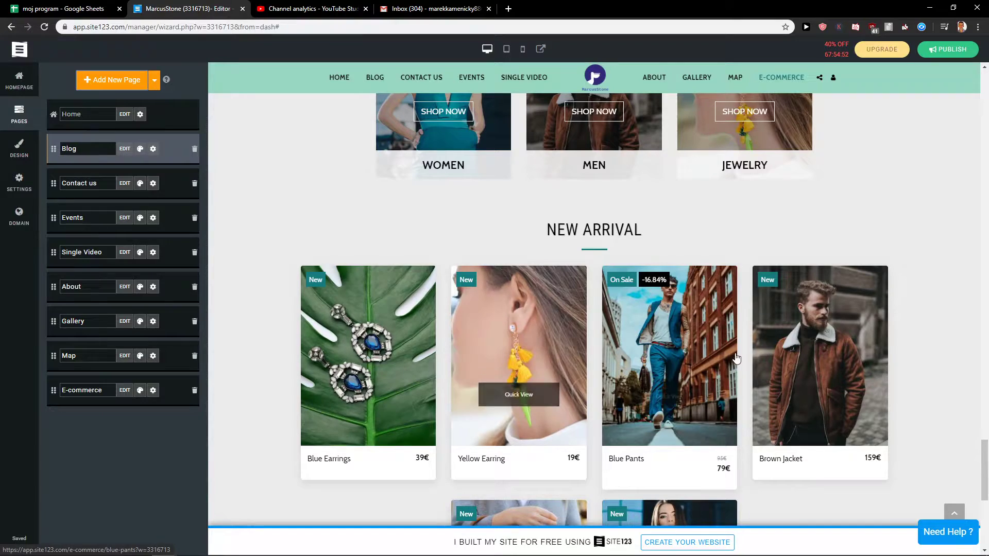
pyautogui.scroll(-2, 670, 363)
pyautogui.scroll(5, 883, 186)
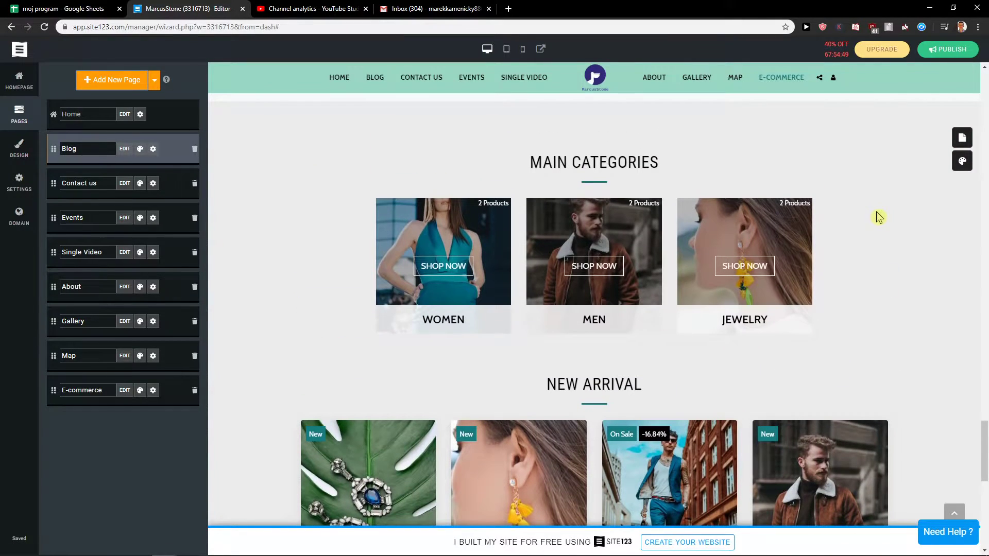
# Open the store manager and browse All Products, Homepage, Settings, Orders, Coupons and Insights, ending in Catalog
pyautogui.click(963, 137)
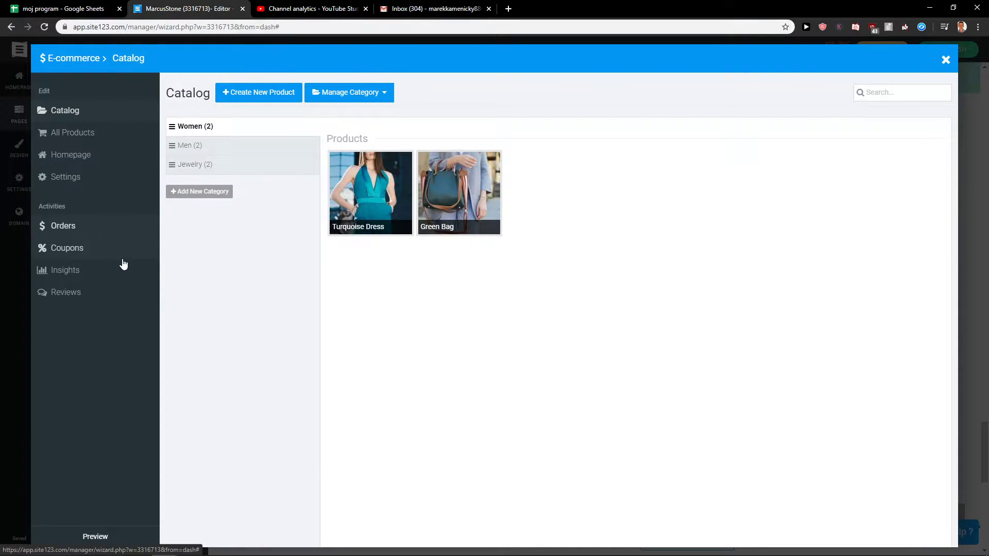
pyautogui.click(119, 139)
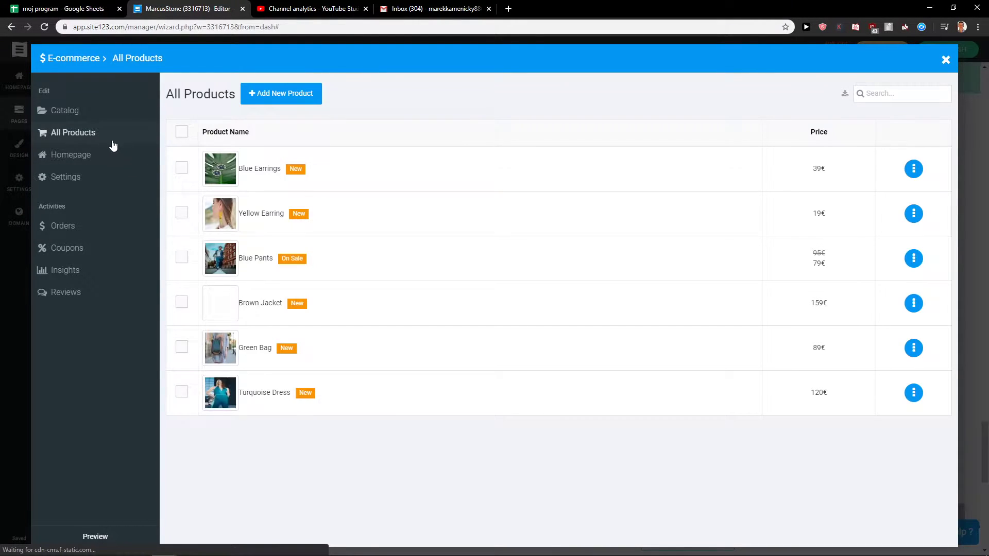
pyautogui.click(102, 157)
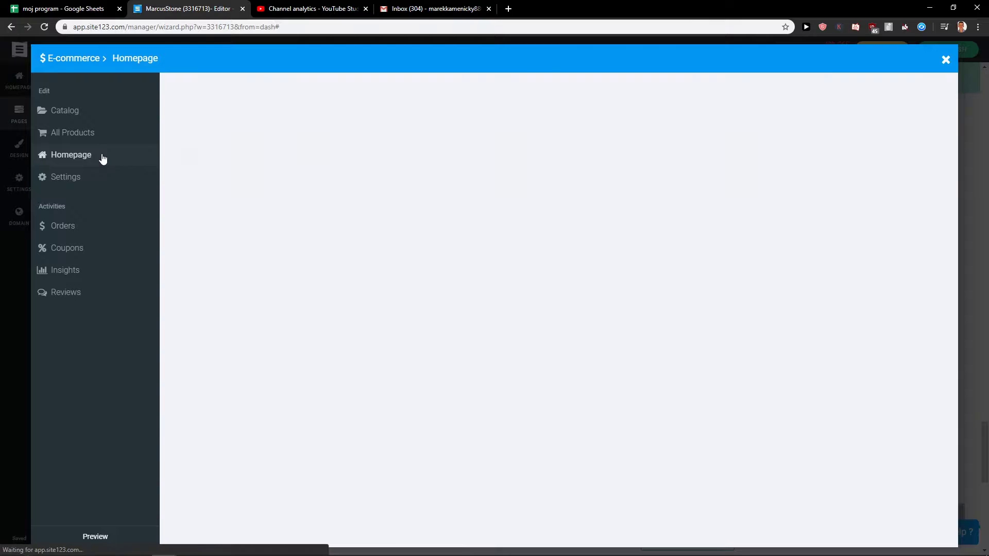
pyautogui.click(88, 182)
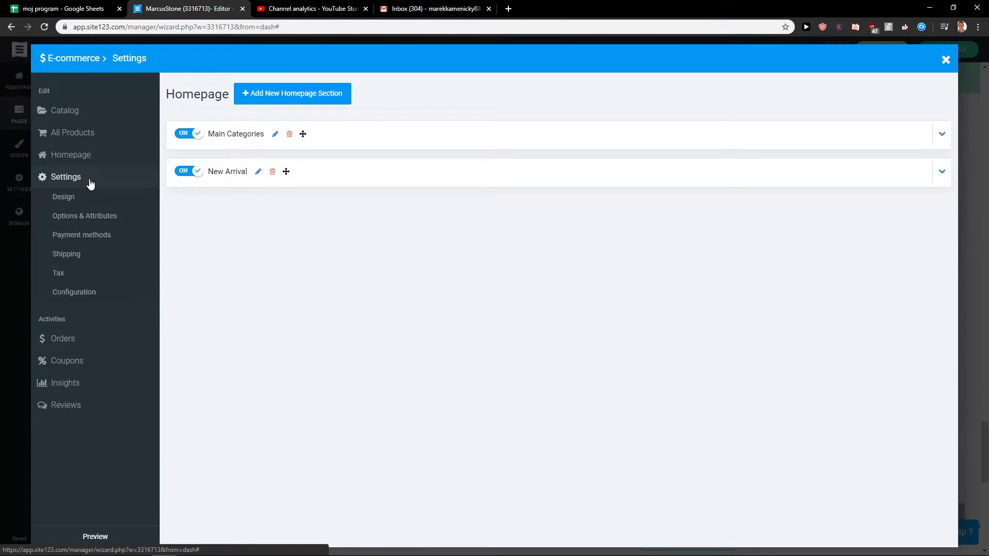
pyautogui.click(90, 225)
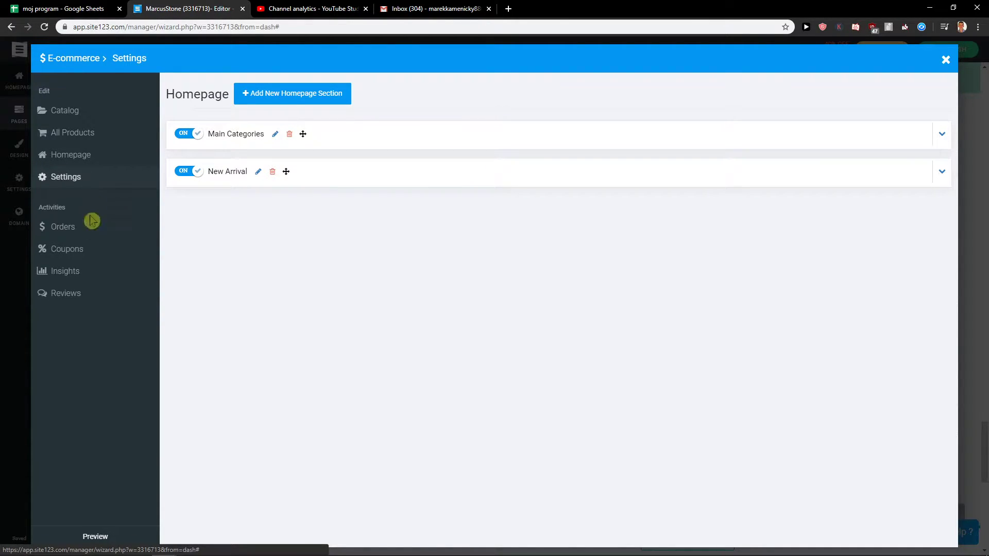
pyautogui.click(88, 248)
pyautogui.click(81, 271)
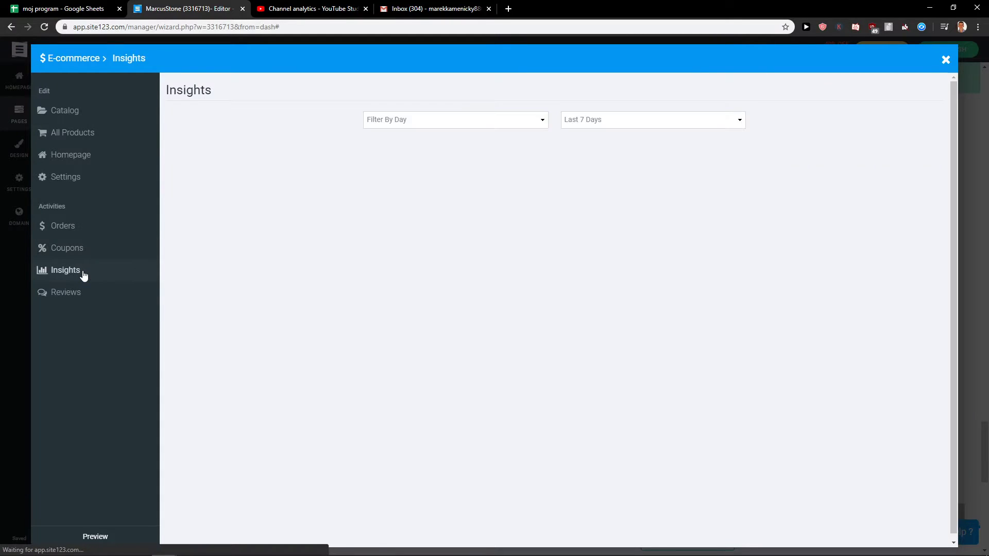
pyautogui.click(101, 113)
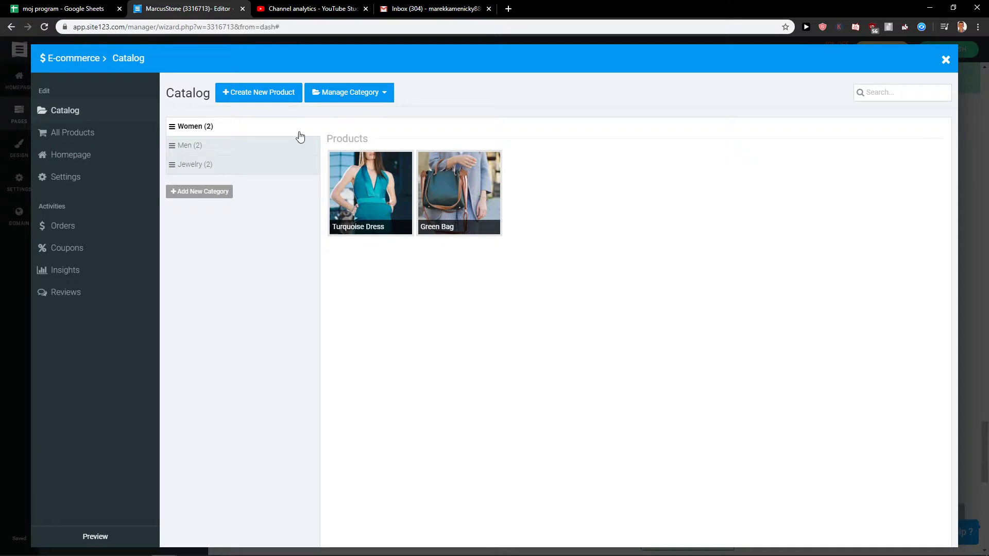
# Start a new product named Nike Shoes with an On Sale ribbon and 'Best shoes ever' description
pyautogui.click(269, 94)
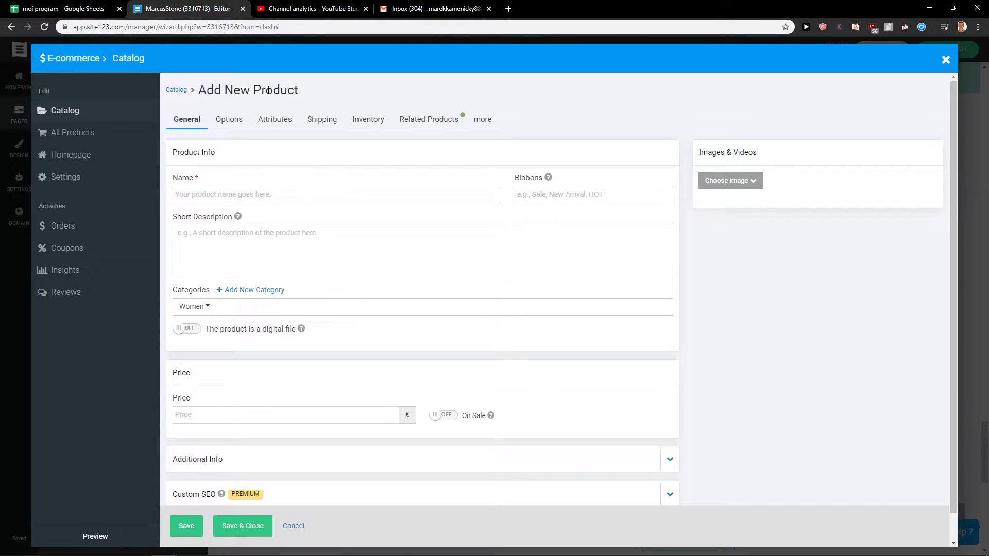
pyautogui.click(229, 193)
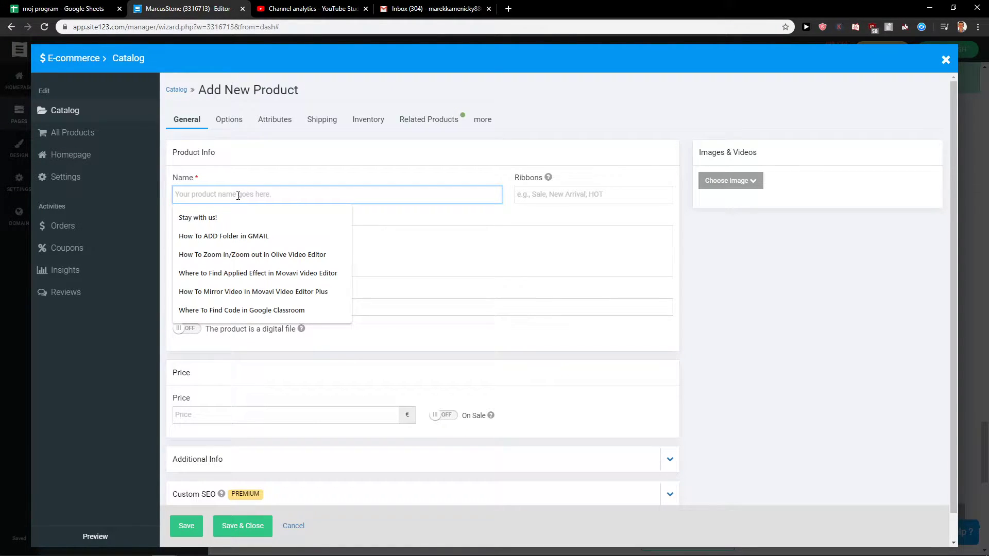
pyautogui.write('Nike Shoes')
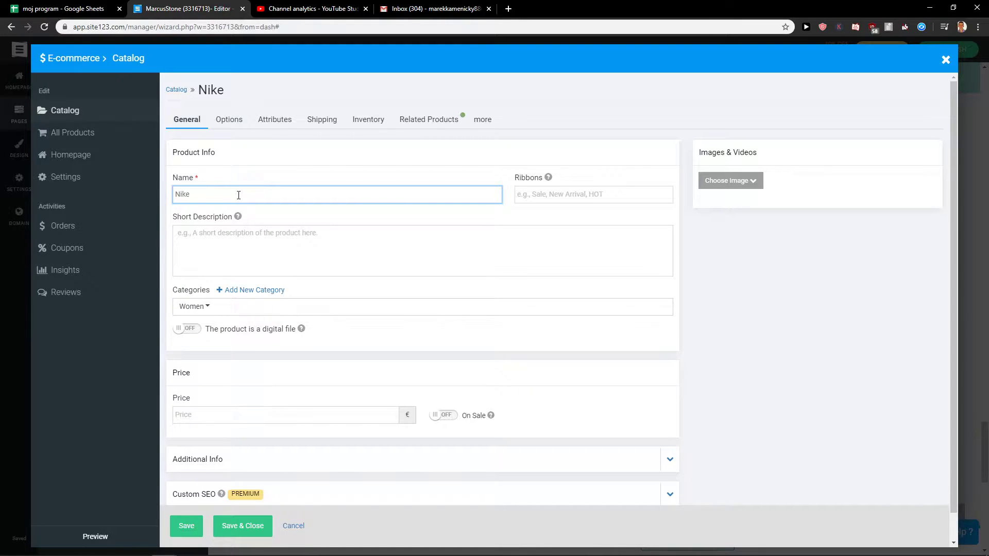
pyautogui.click(576, 189)
pyautogui.click(536, 226)
pyautogui.click(455, 234)
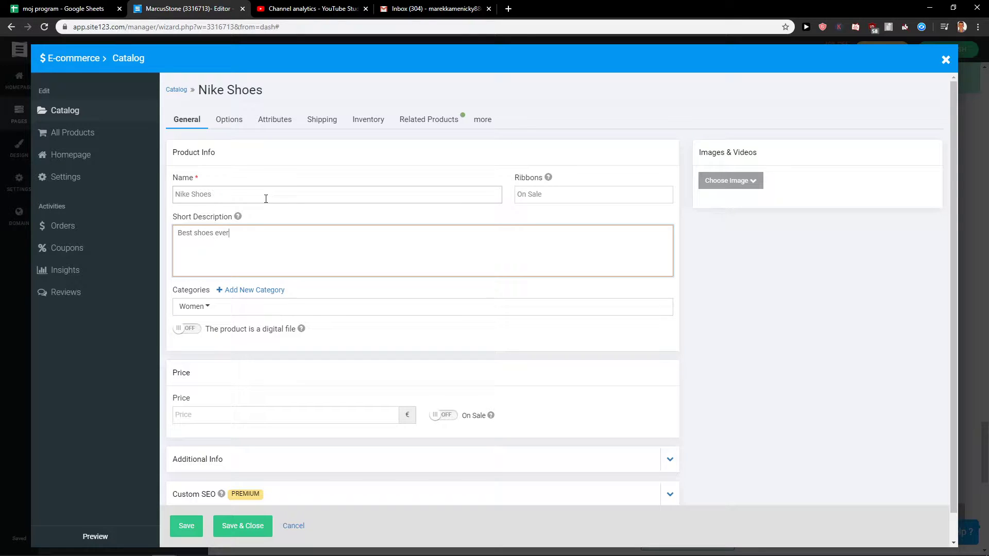
# Create a new Shoes category and assign it to the product
pyautogui.click(239, 305)
pyautogui.click(233, 292)
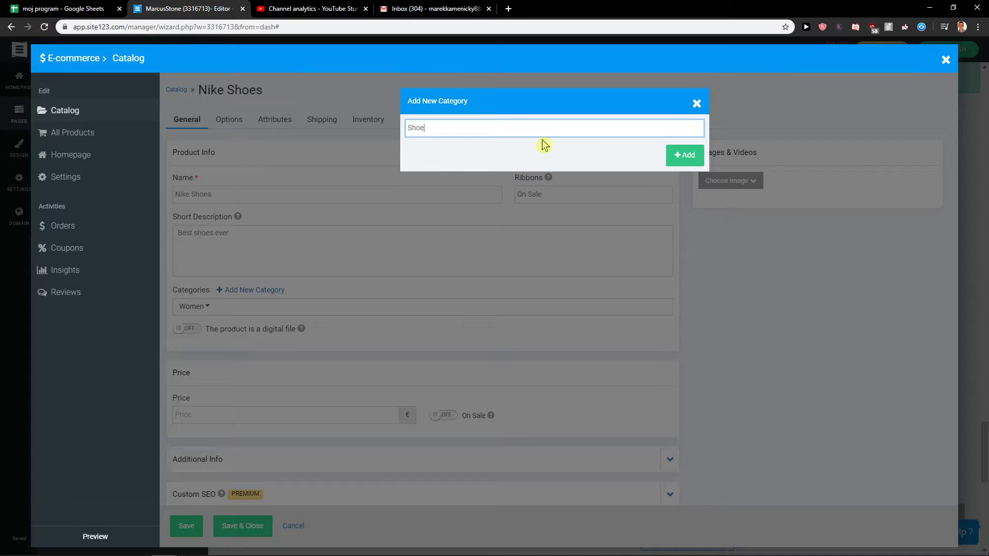
pyautogui.write('Shoes')
pyautogui.click(685, 155)
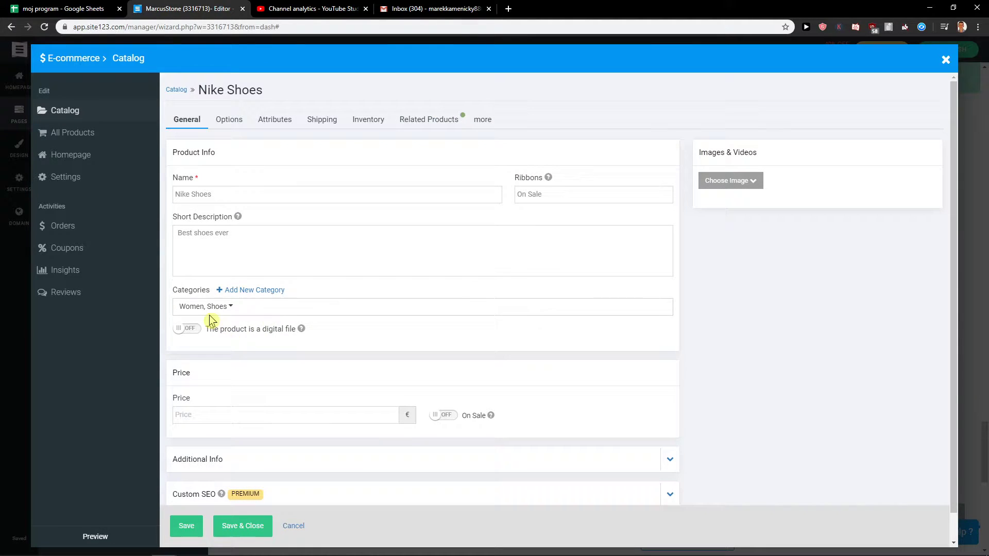
pyautogui.scroll(-1, 227, 325)
# Set the price to 99 € and put it on sale at 79 €
pyautogui.click(250, 381)
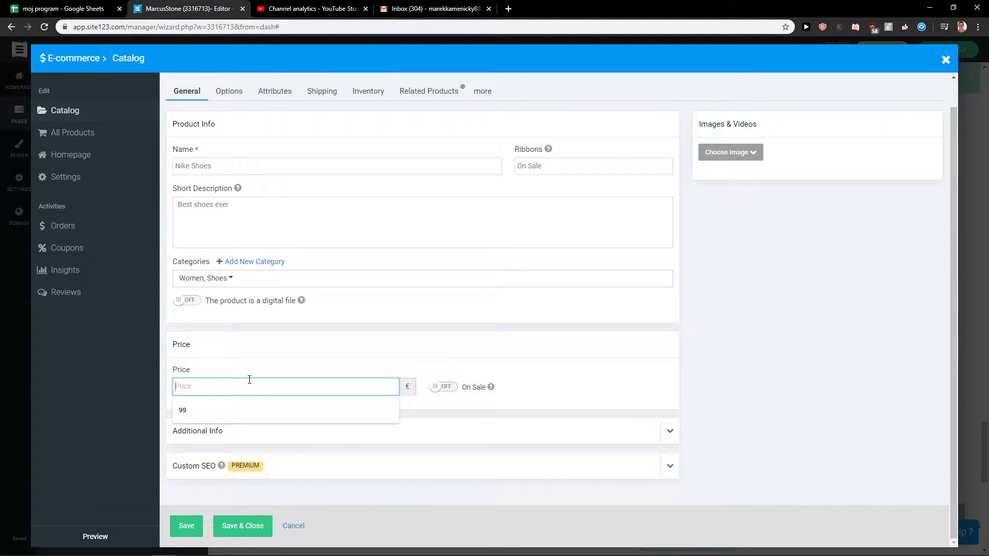
pyautogui.click(236, 410)
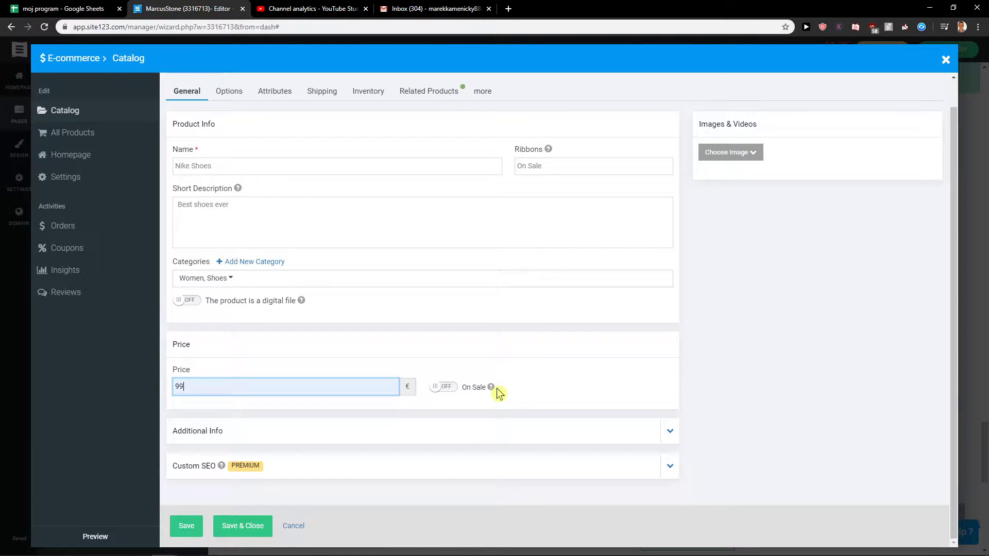
pyautogui.moveTo(491, 390)
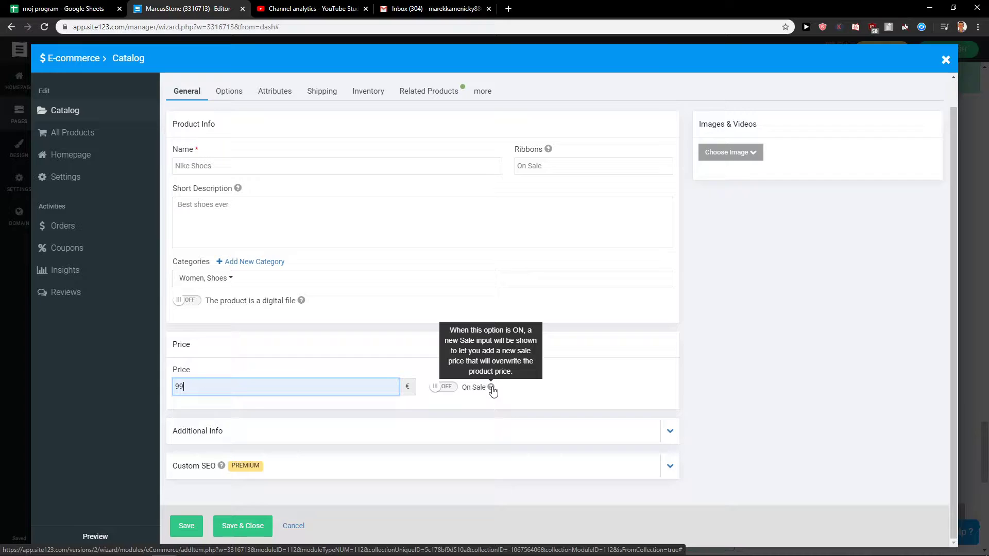
pyautogui.click(442, 386)
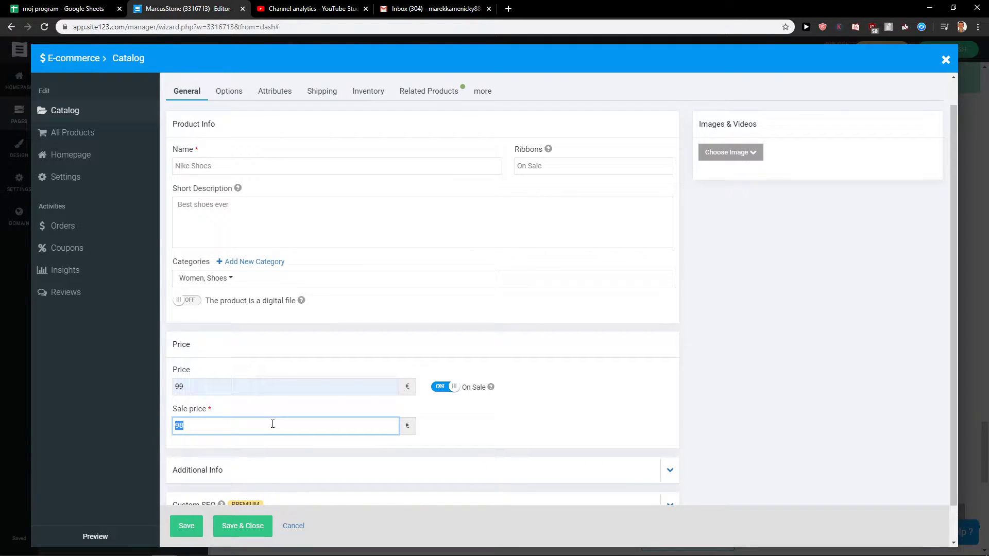
pyautogui.write('79')
pyautogui.scroll(-1, 264, 399)
# Set the brand to Nike, then dismiss the upgrade offer from the custom SEO settings
pyautogui.click(270, 434)
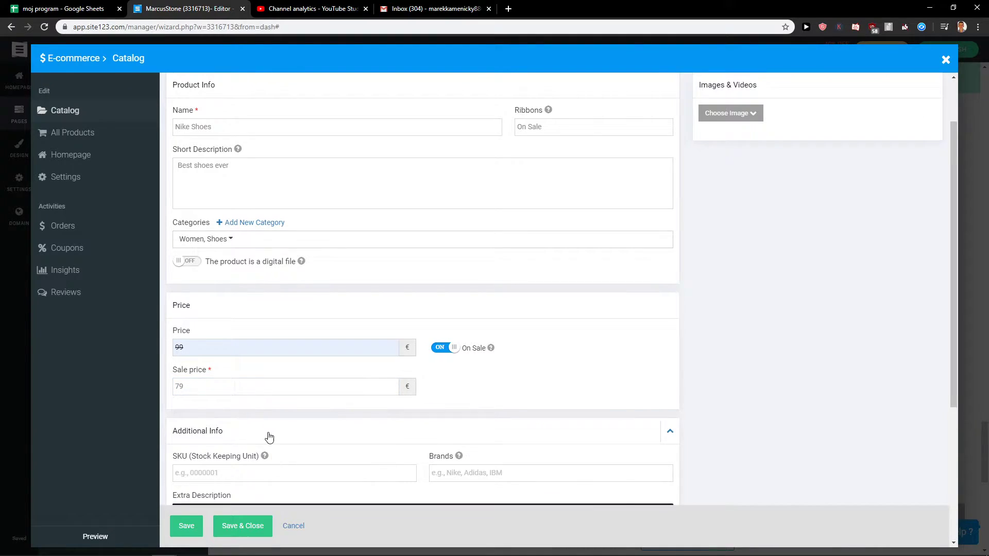
pyautogui.scroll(-2, 269, 435)
pyautogui.scroll(-2, 268, 435)
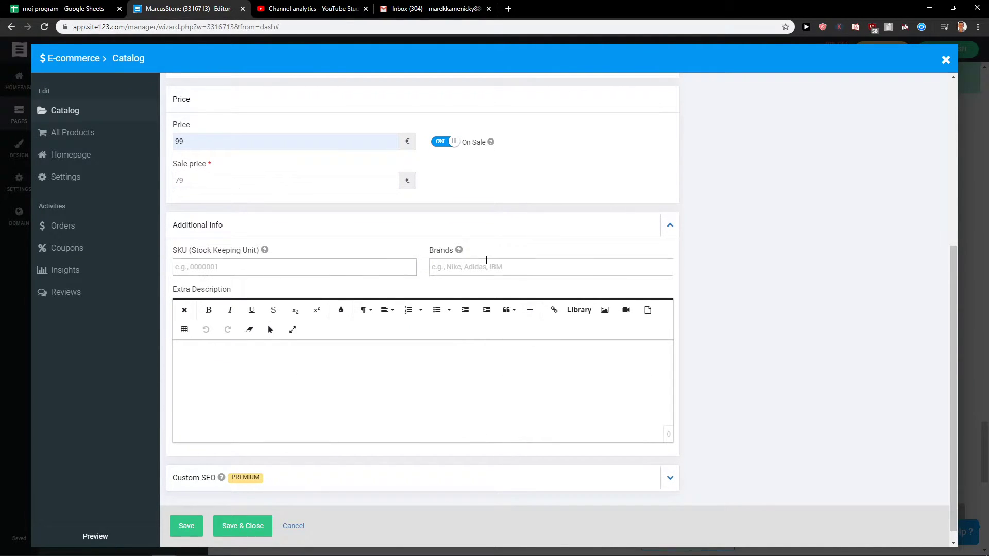
pyautogui.click(486, 263)
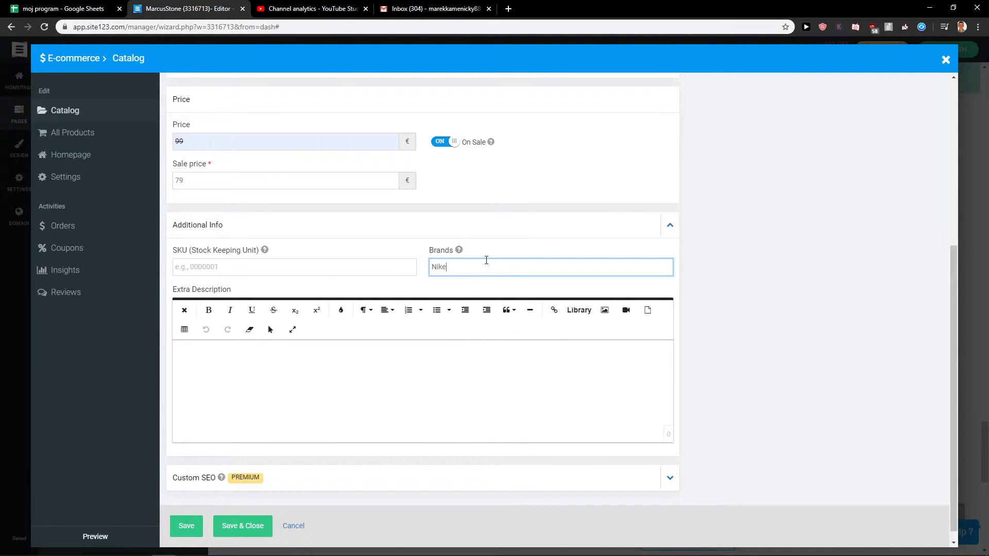
pyautogui.click(463, 284)
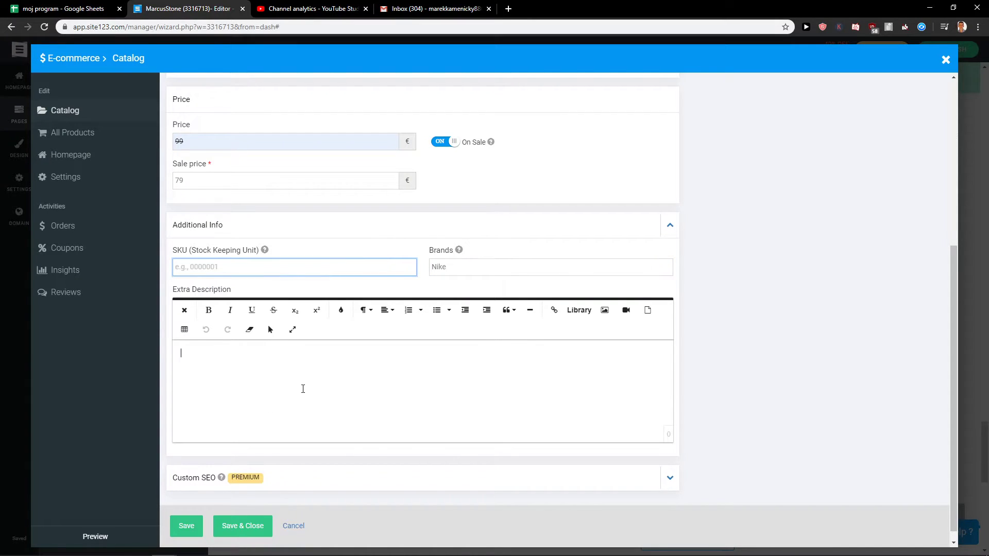
pyautogui.scroll(-1, 281, 397)
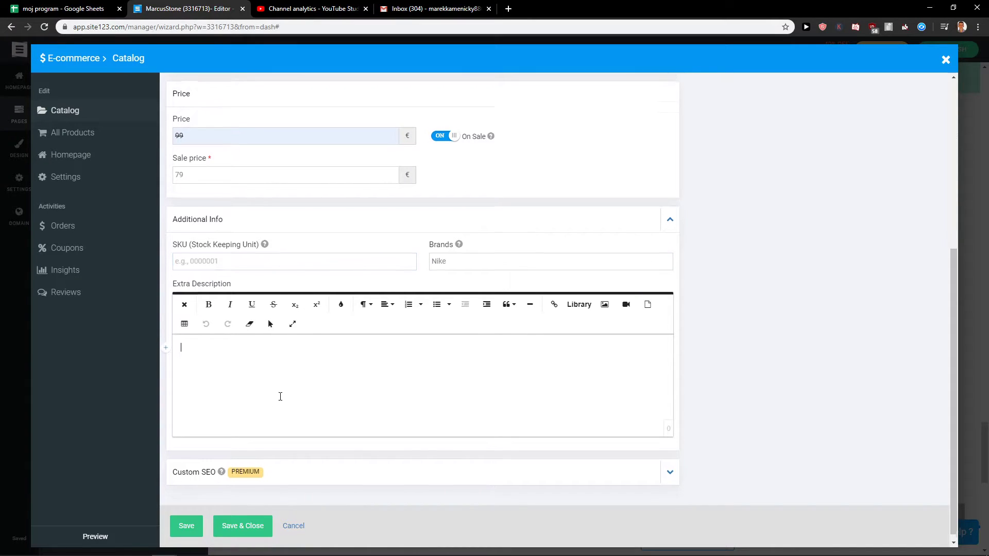
pyautogui.click(670, 466)
pyautogui.click(672, 376)
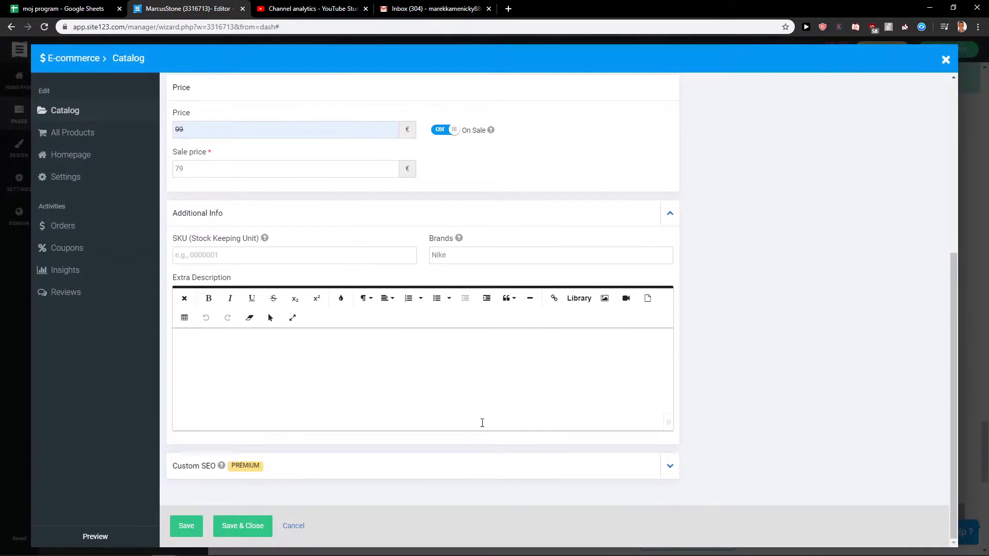
# Upload the shoe photo from the computer as the product image
pyautogui.scroll(5, 481, 420)
pyautogui.click(754, 183)
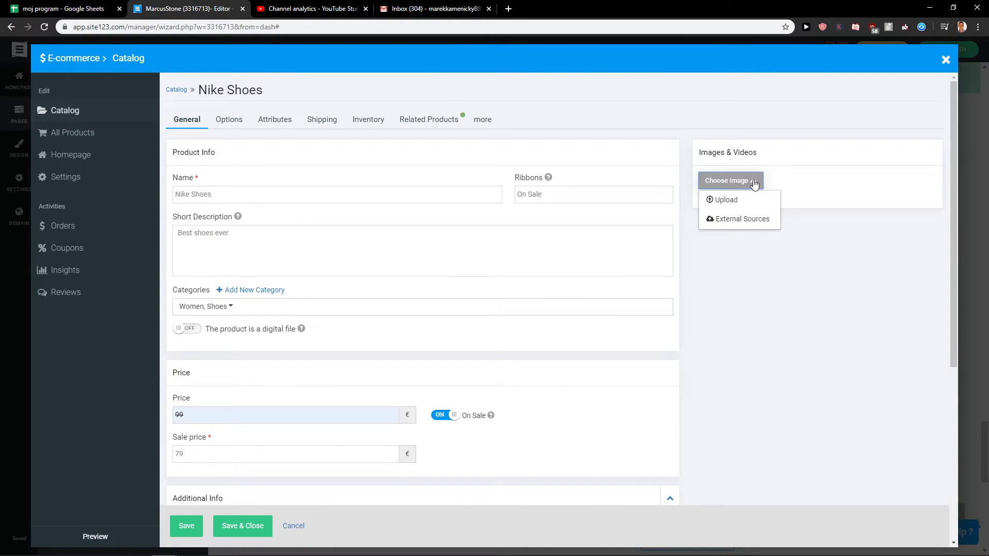
pyautogui.click(749, 201)
pyautogui.click(285, 154)
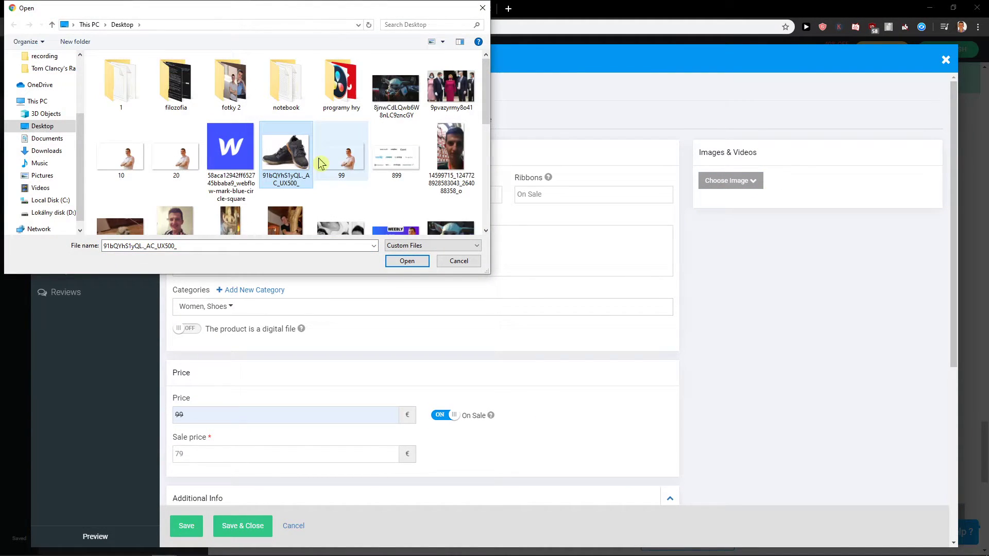
pyautogui.doubleClick(288, 154)
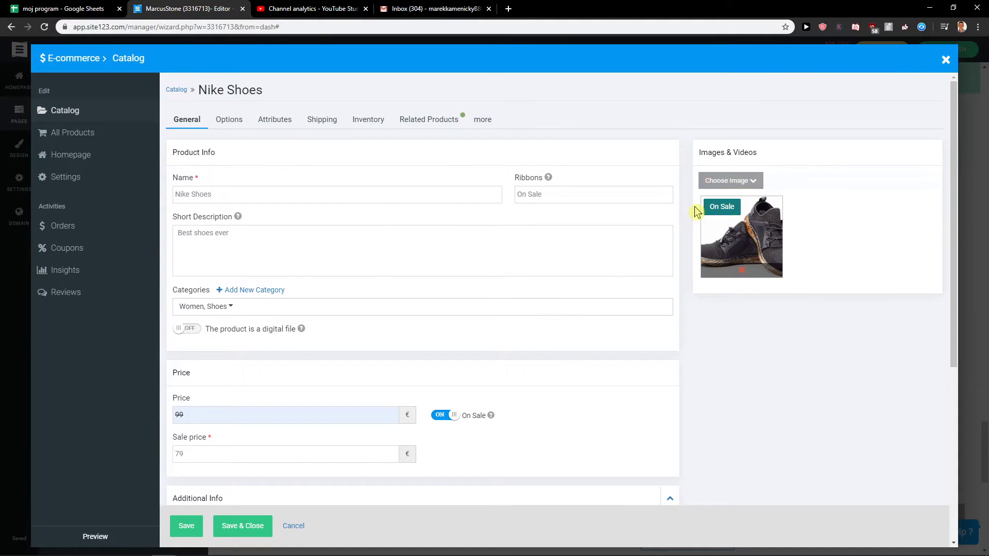
# Enable product options, add the preset Size option (S, M, L) and extend it with XL and XXL
pyautogui.click(229, 121)
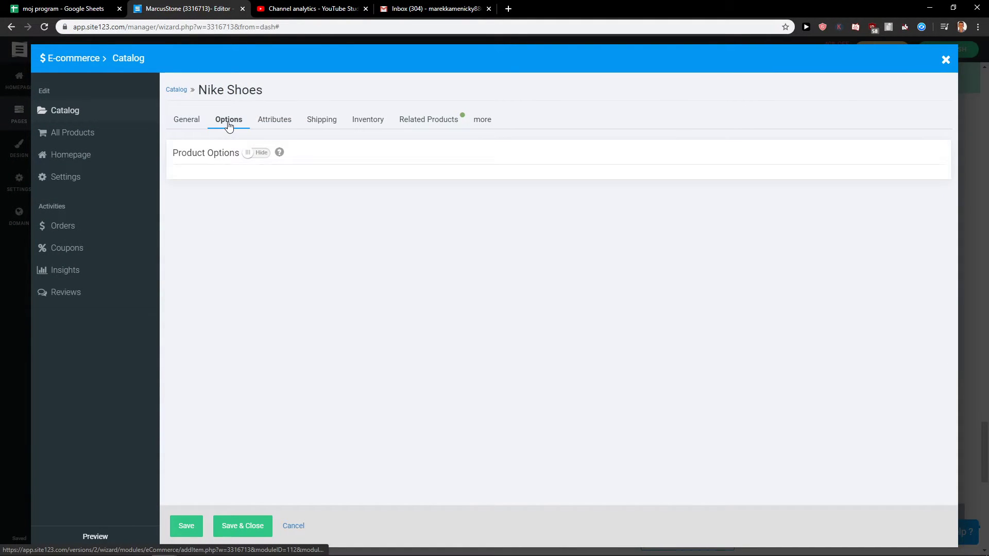
pyautogui.click(248, 154)
pyautogui.click(227, 183)
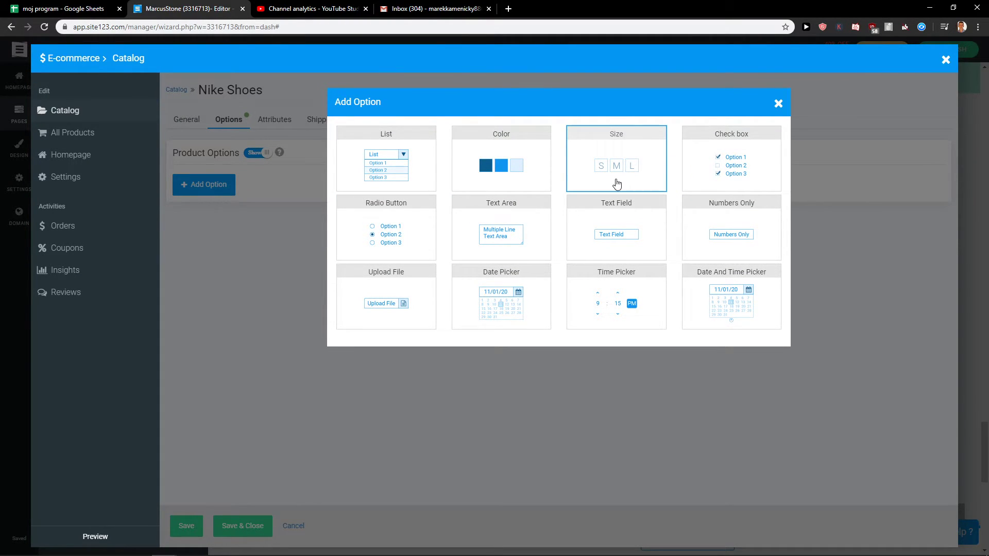
pyautogui.click(617, 184)
pyautogui.click(380, 192)
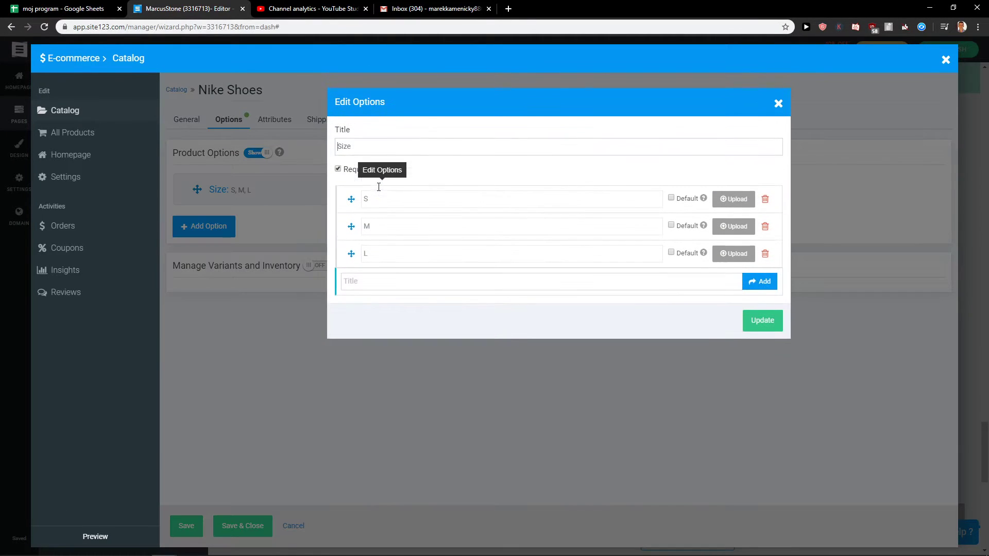
pyautogui.click(379, 281)
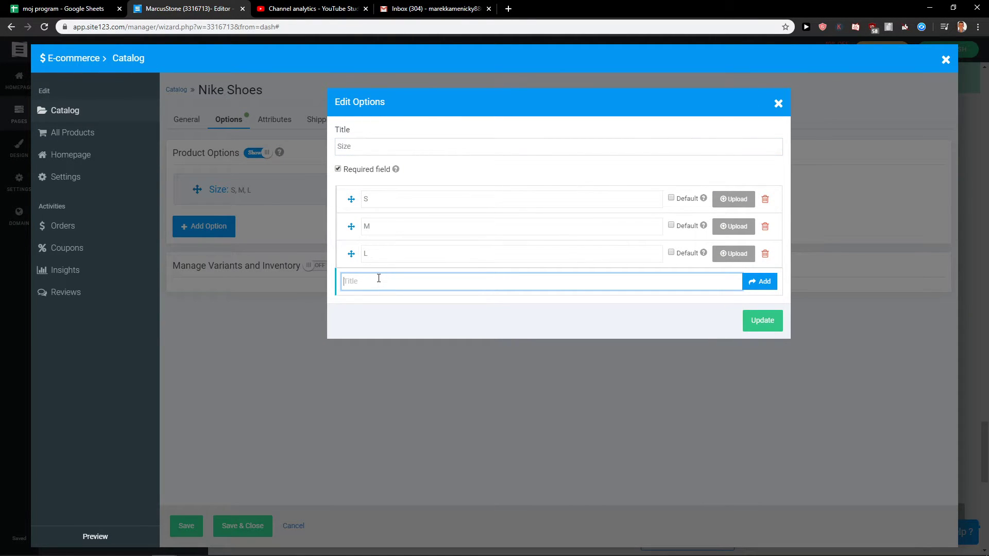
pyautogui.write('XL')
pyautogui.press('Return')
pyautogui.write('XX')
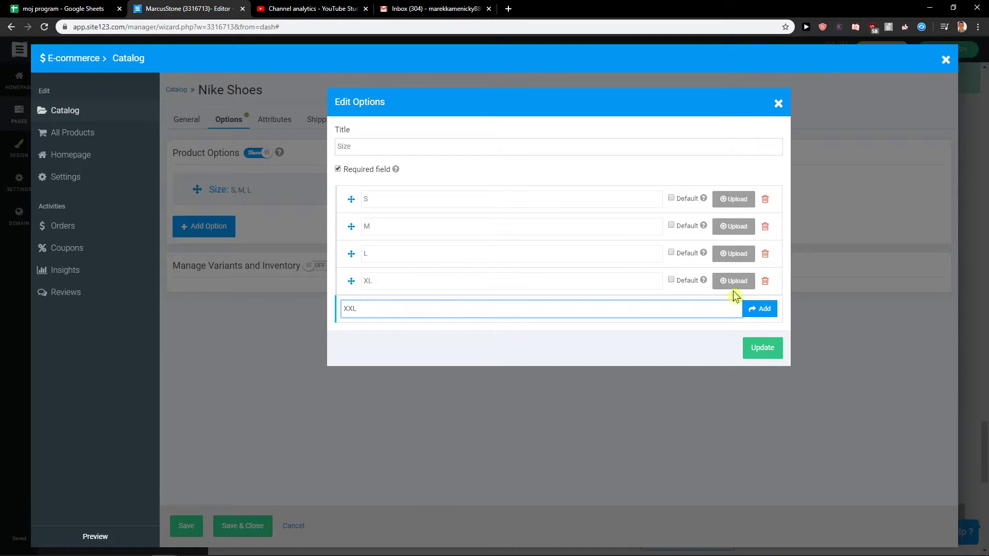
pyautogui.click(756, 308)
pyautogui.click(762, 375)
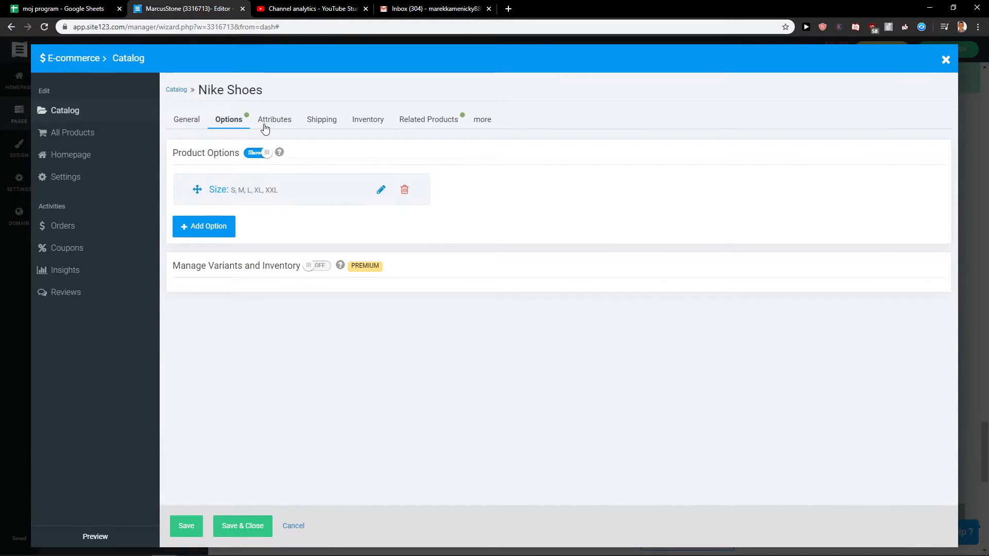
# Enable attributes with a new row, then review the Shipping, Inventory, Related Products and More settings
pyautogui.click(264, 126)
pyautogui.click(267, 152)
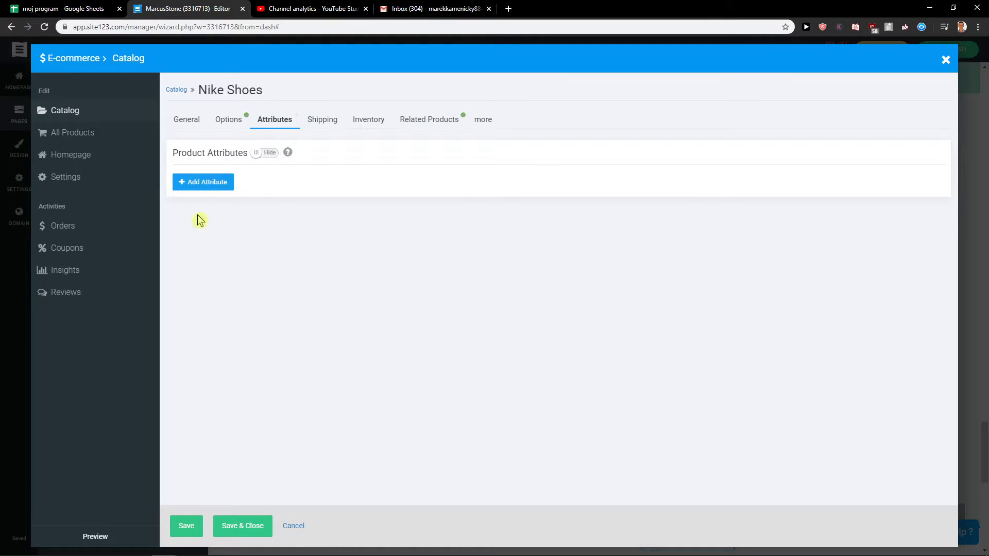
pyautogui.click(201, 189)
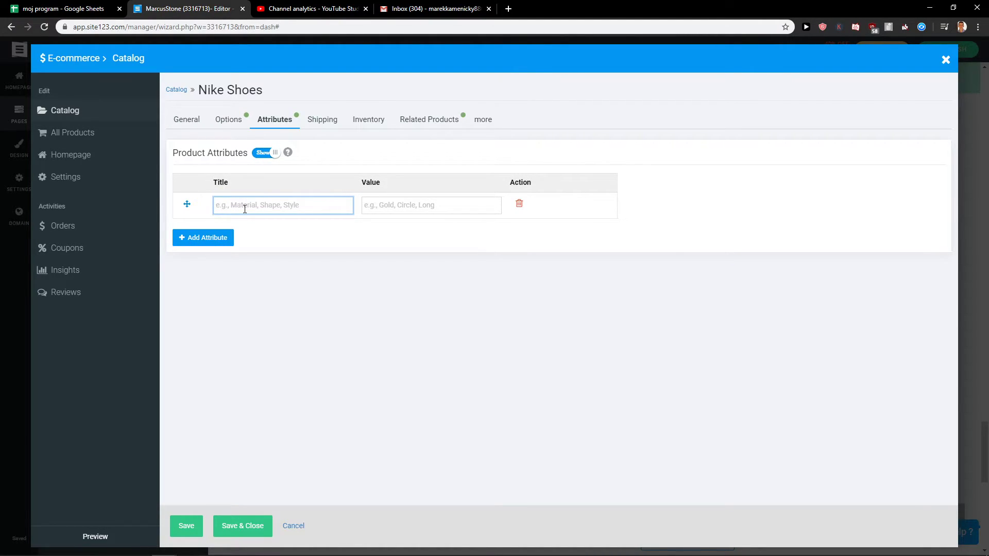
pyautogui.click(324, 122)
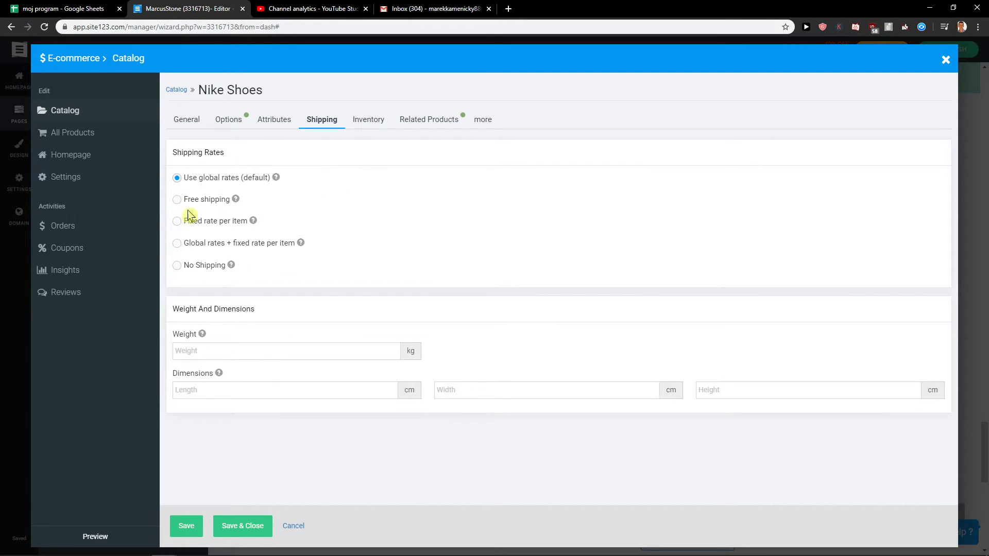
pyautogui.click(368, 121)
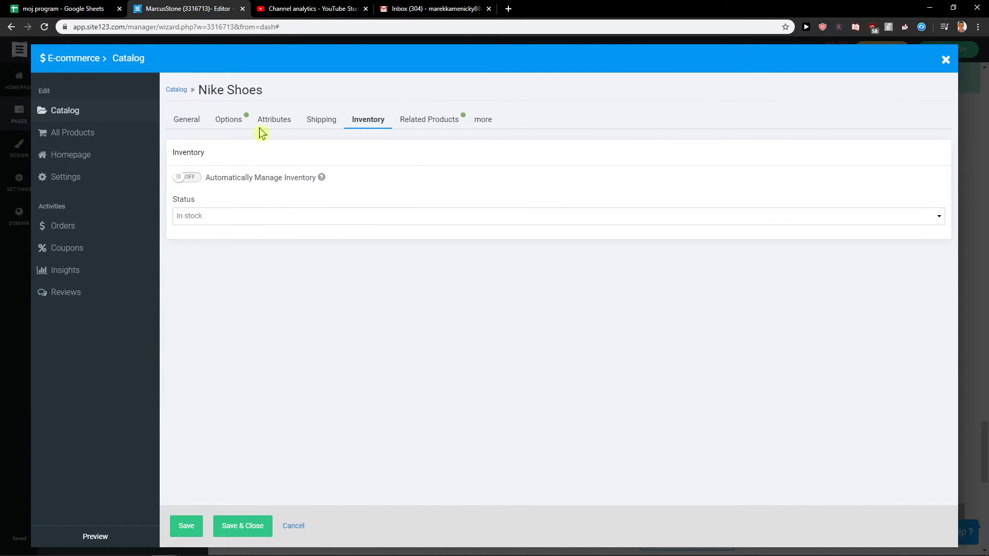
pyautogui.click(420, 122)
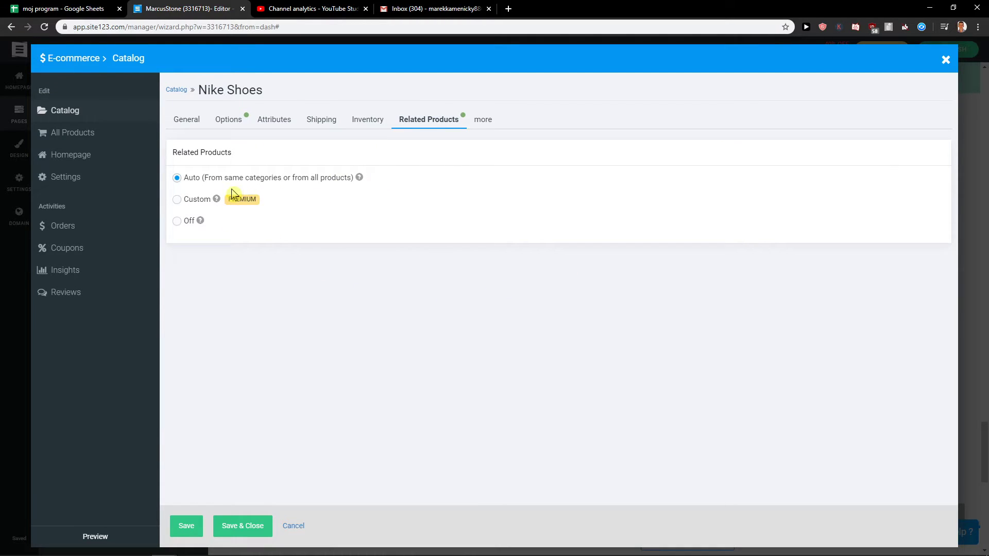
pyautogui.click(479, 119)
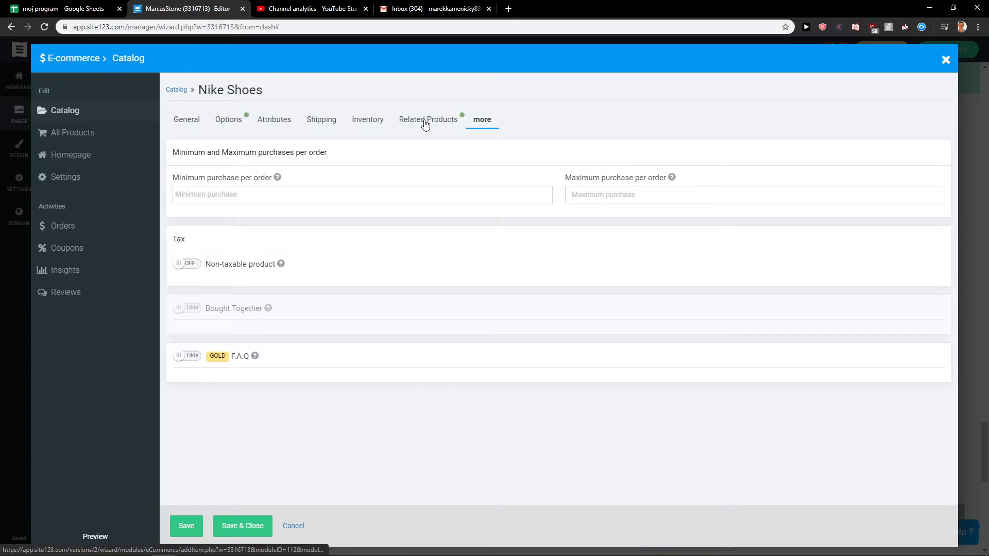
# Save and close the Nike Shoes product after dismissing the unsaved-changes warning
pyautogui.click(404, 123)
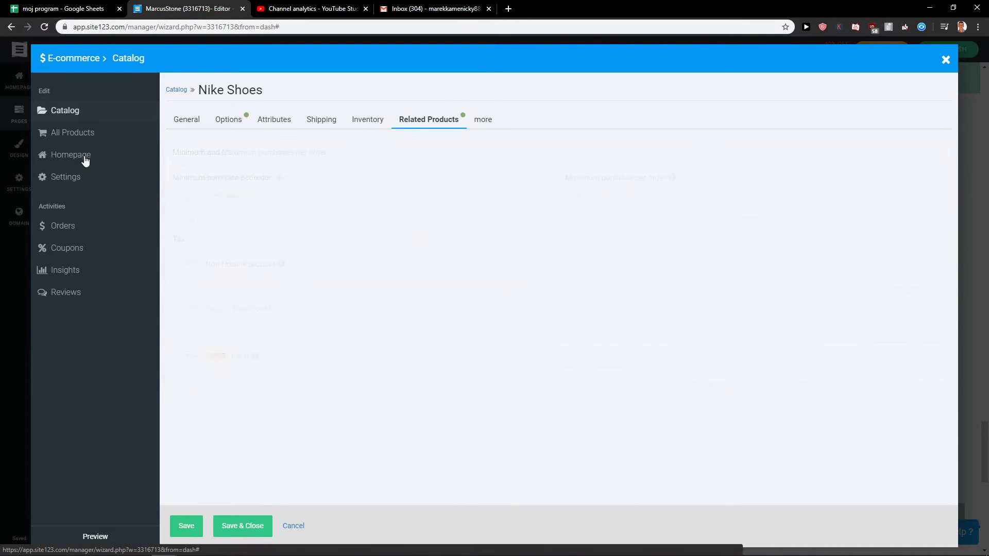
pyautogui.click(114, 134)
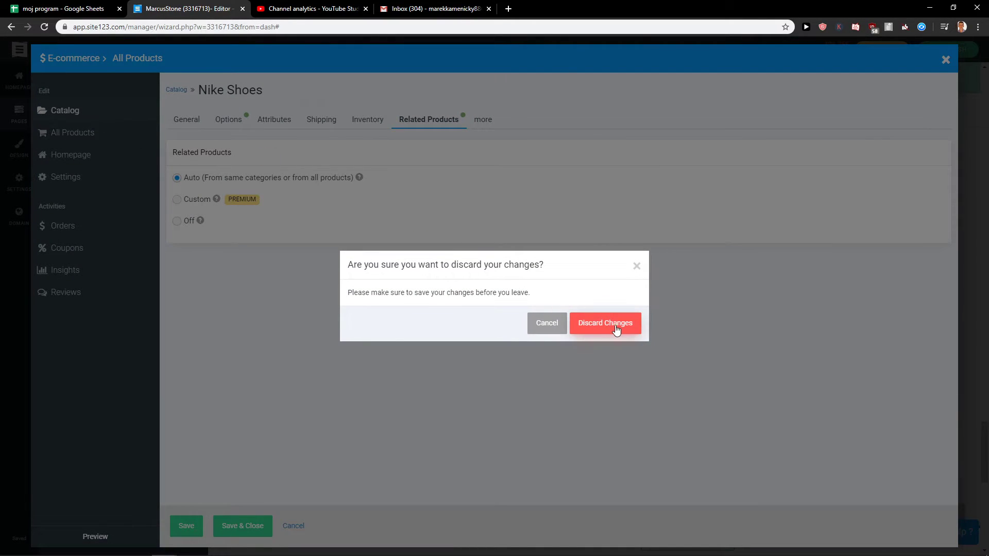
pyautogui.click(637, 268)
pyautogui.click(229, 527)
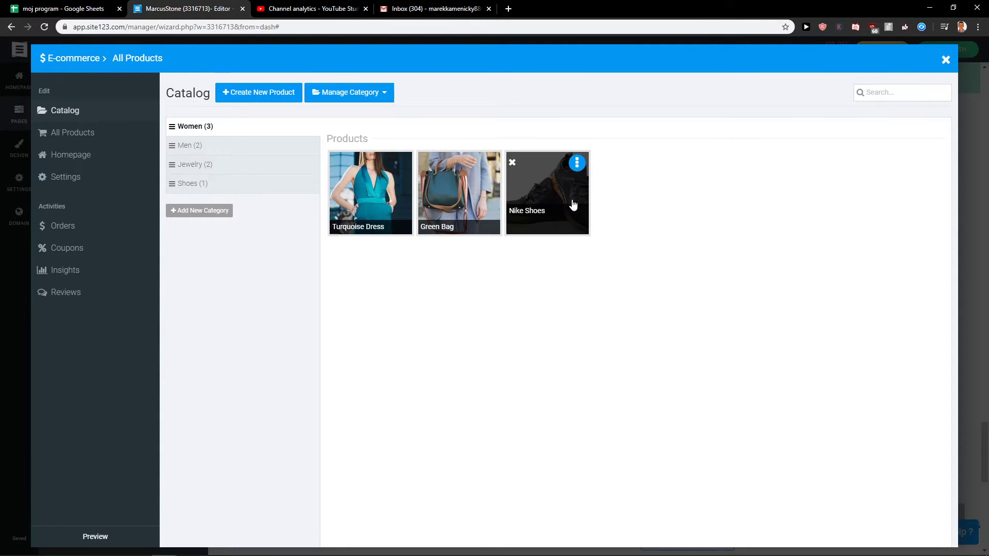
# Filter the catalog by Men and Shoes, then list All Products showing Nike Shoes at 79 €
pyautogui.click(217, 146)
pyautogui.click(218, 184)
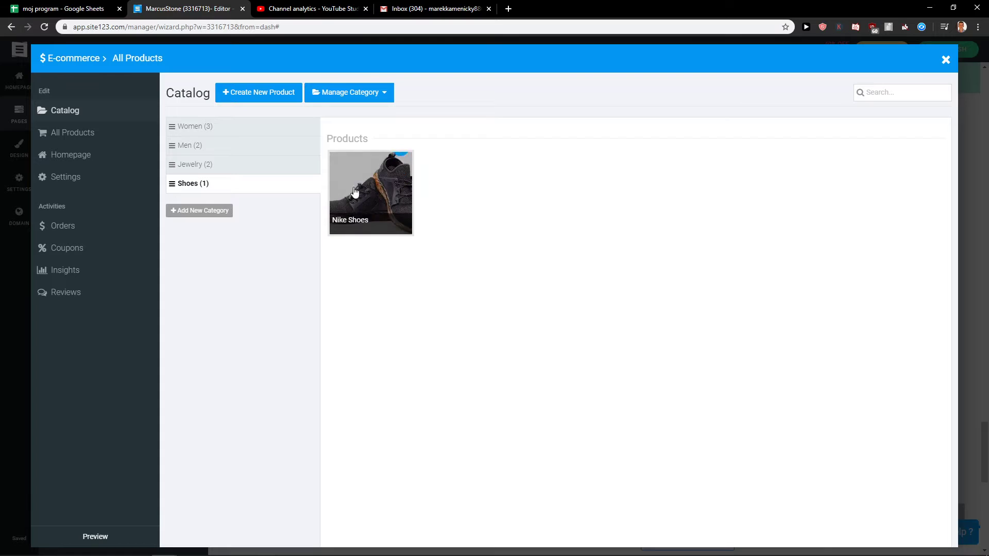
pyautogui.moveTo(383, 170)
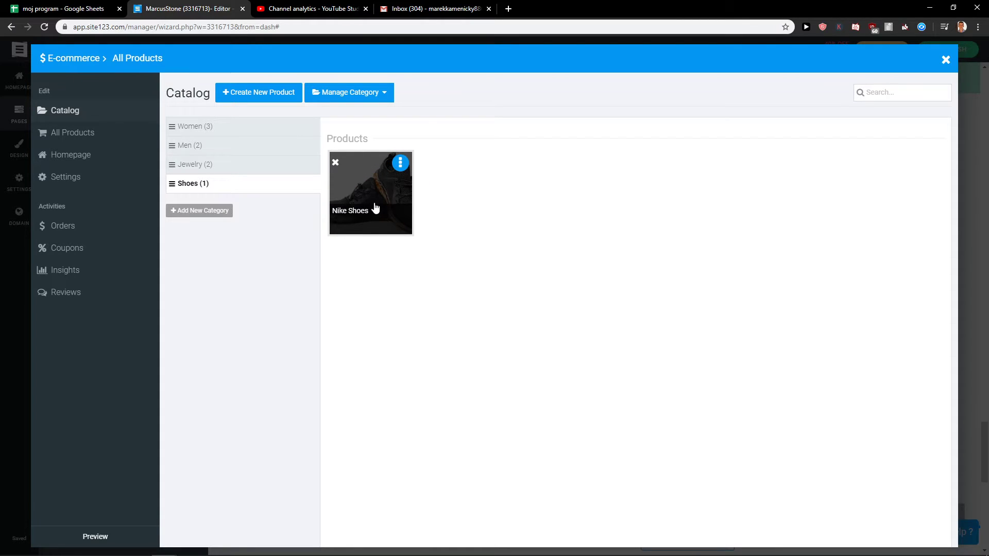
pyautogui.click(103, 133)
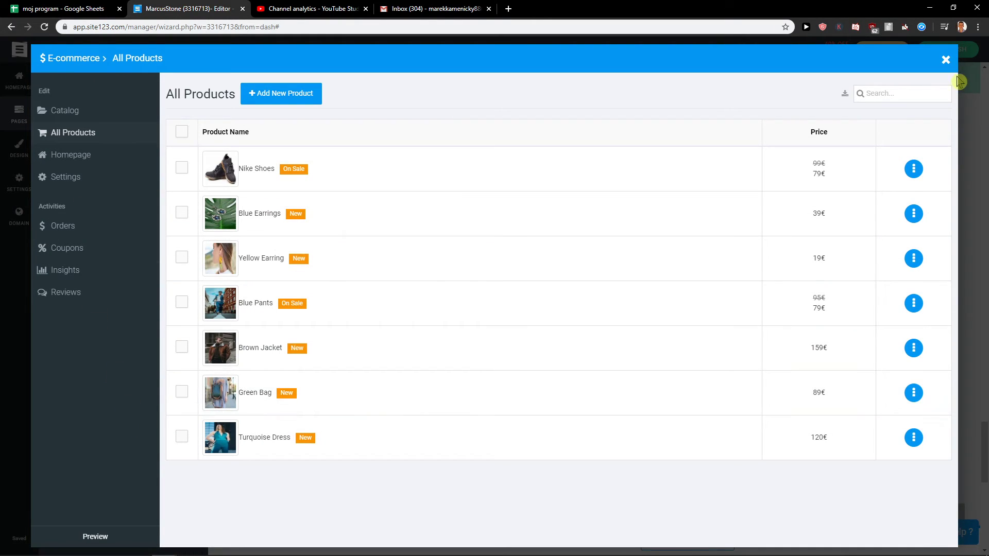
# Close the store manager and open the Nike Shoes product page from New Arrival
pyautogui.click(945, 62)
pyautogui.scroll(-4, 640, 263)
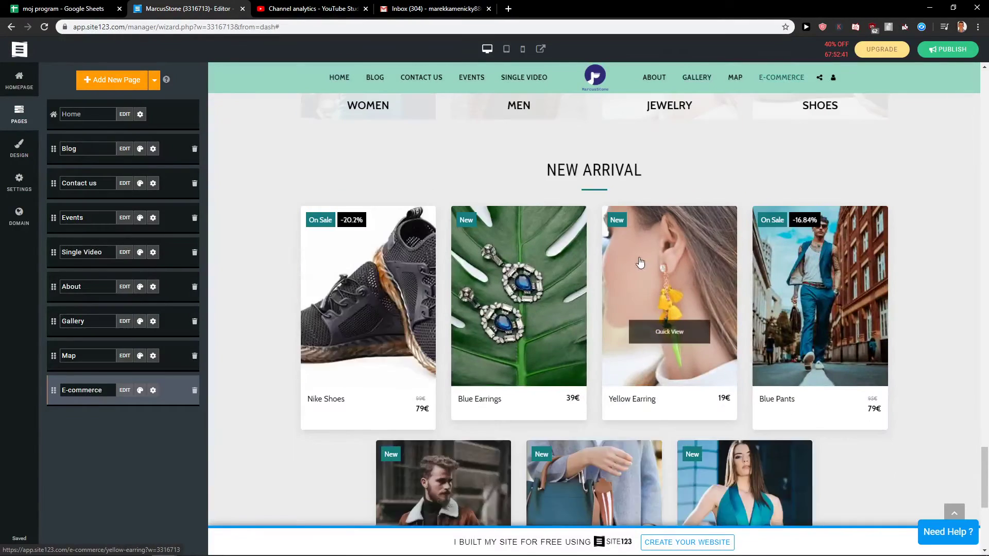
pyautogui.scroll(4, 444, 263)
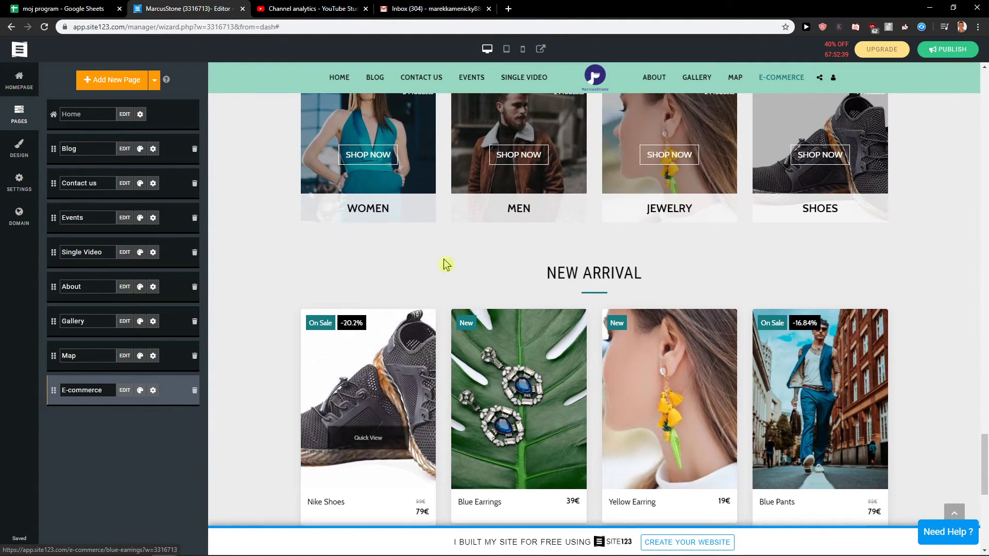
pyautogui.scroll(-3, 461, 270)
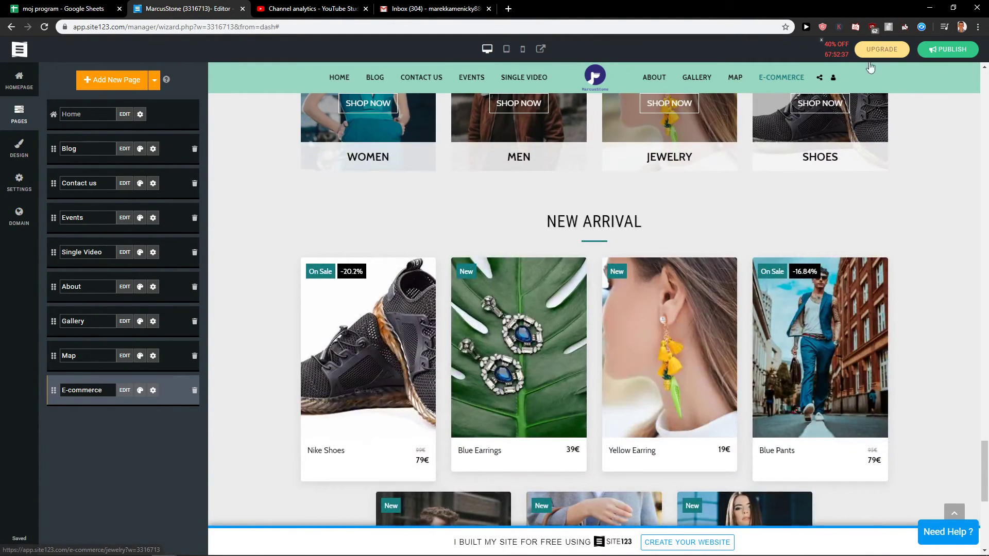
pyautogui.click(400, 357)
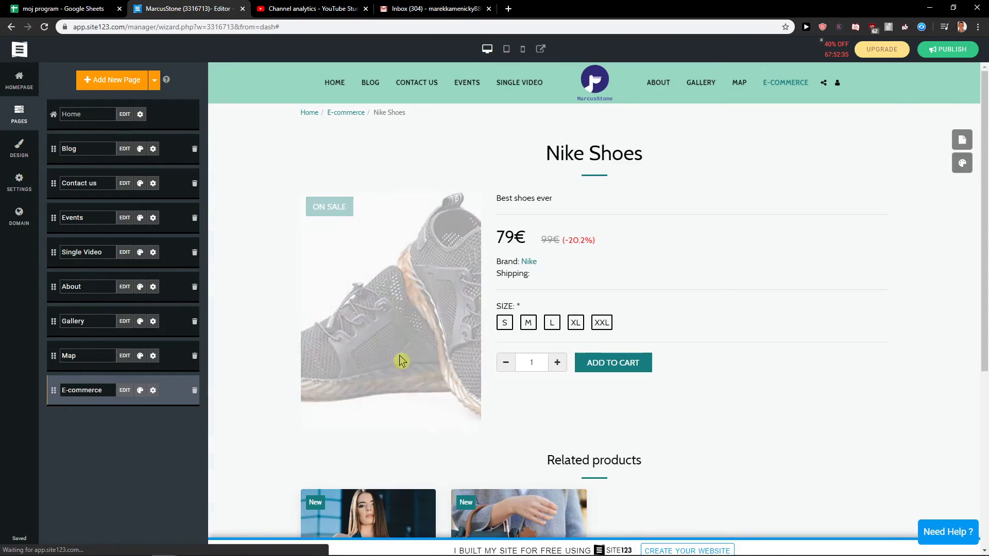
# Add a size S pair of Nike Shoes to the cart and proceed to checkout
pyautogui.click(557, 362)
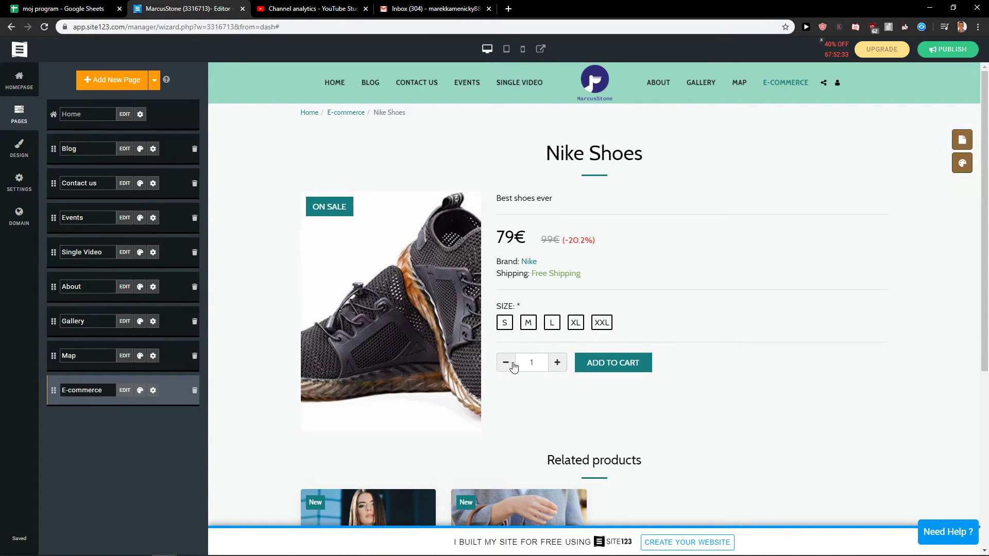
pyautogui.click(624, 363)
pyautogui.click(505, 323)
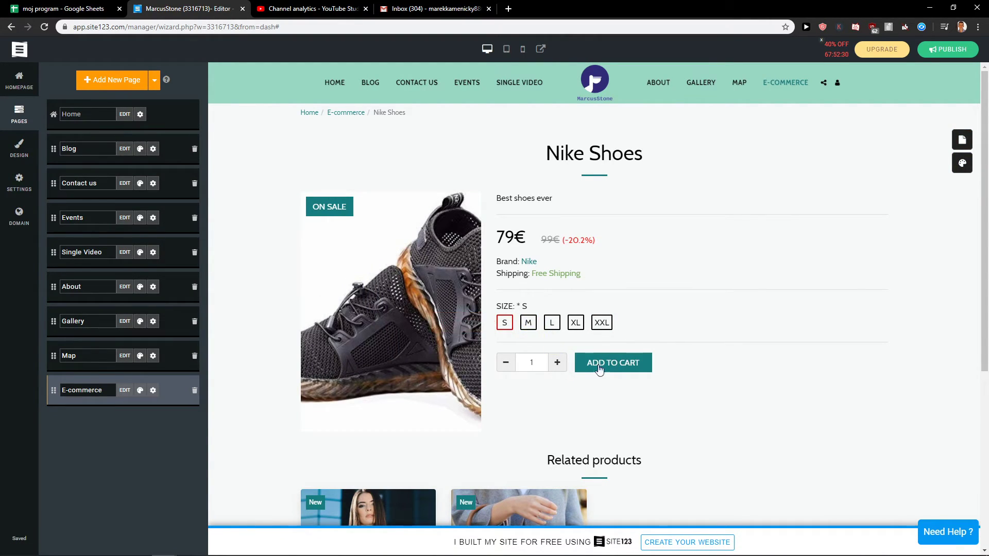
pyautogui.click(611, 363)
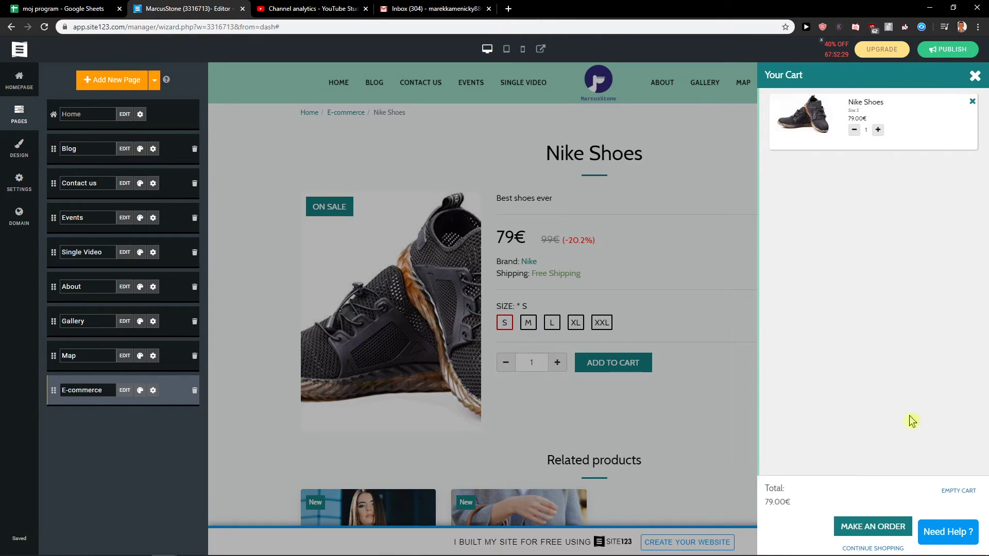
pyautogui.click(902, 527)
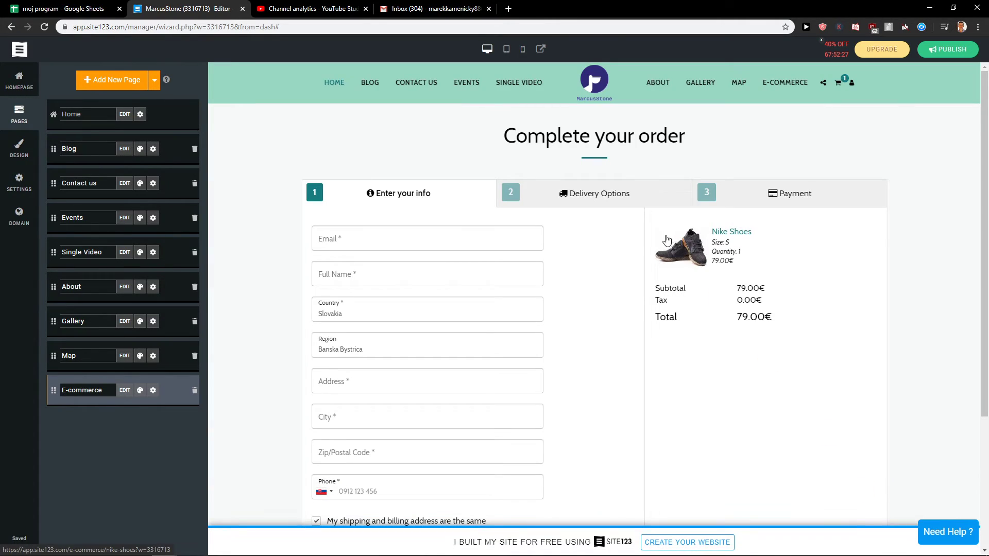
# Scroll through the Complete your order form, then go back to the Nike Shoes page
pyautogui.scroll(-2, 664, 258)
pyautogui.scroll(2, 622, 232)
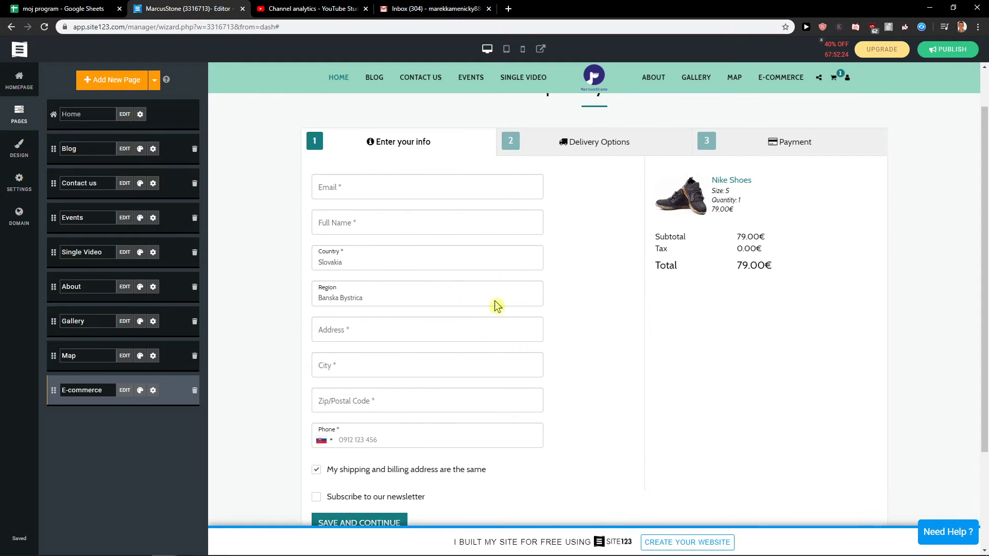
pyautogui.scroll(1, 496, 306)
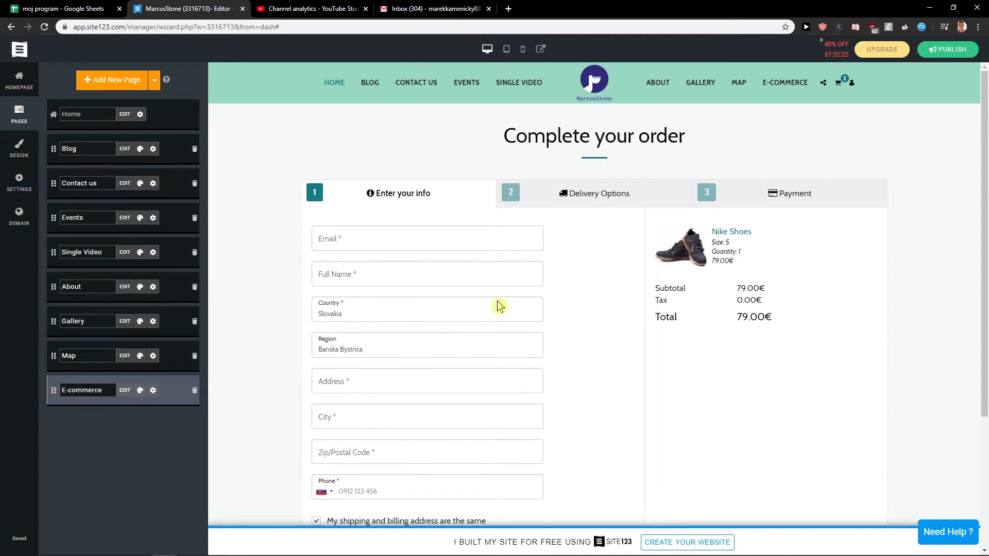
pyautogui.scroll(-3, 498, 306)
pyautogui.scroll(3, 662, 293)
pyautogui.scroll(-3, 664, 278)
pyautogui.scroll(2, 574, 269)
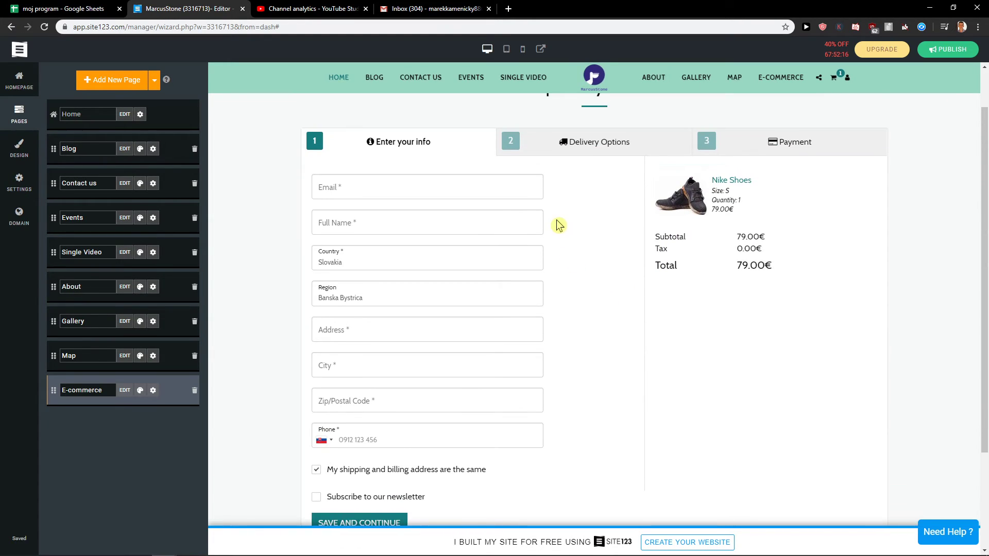
pyautogui.scroll(1, 525, 319)
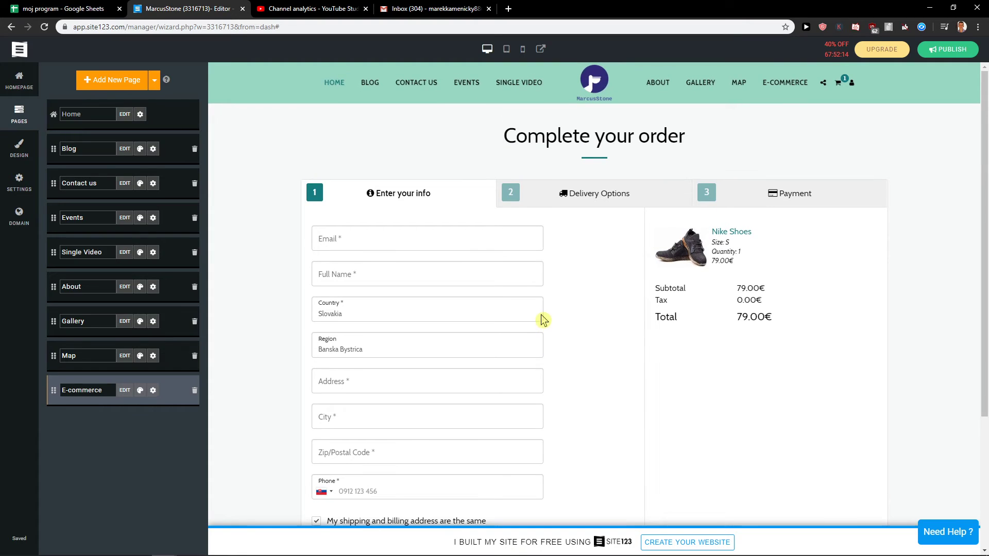
pyautogui.click(11, 27)
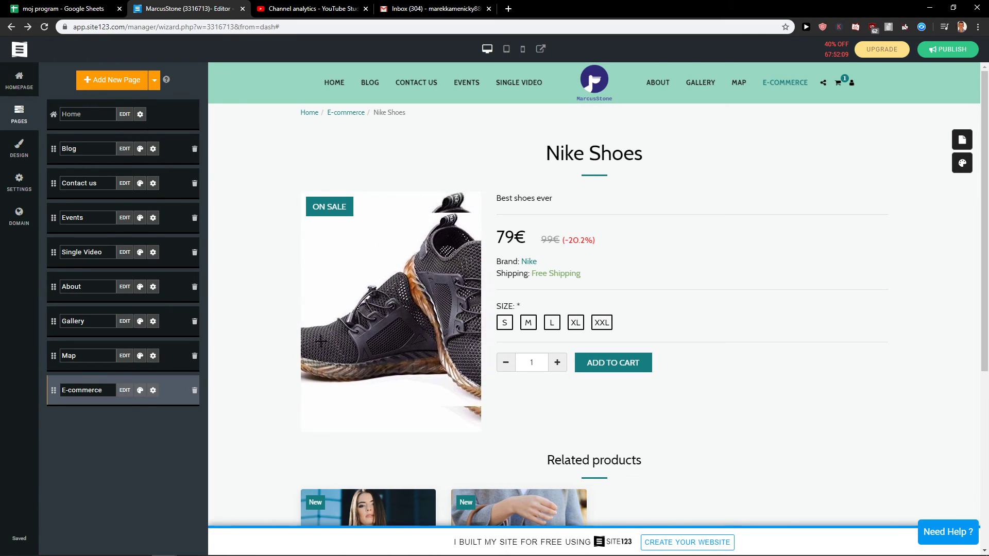
# Go back from the product page to the store's New Arrival section showing Nike Shoes On Sale at 79€
pyautogui.scroll(-5, 272, 342)
pyautogui.scroll(5, 305, 323)
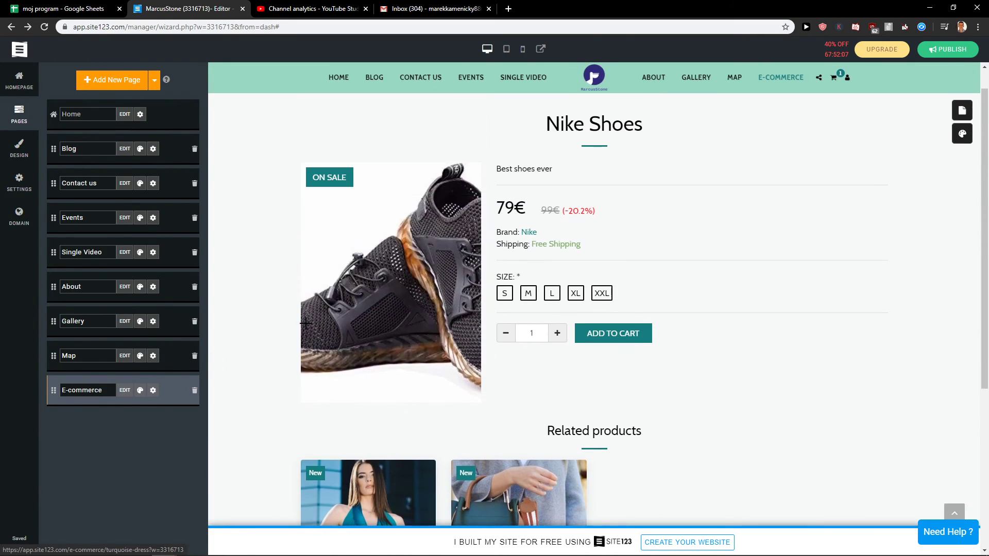
pyautogui.click(10, 26)
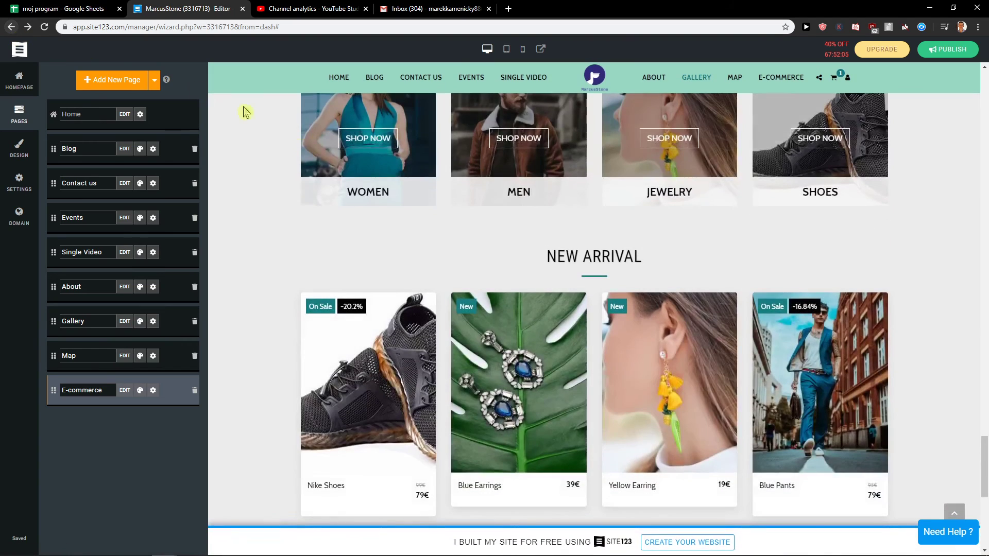
pyautogui.scroll(-3, 287, 347)
pyautogui.scroll(2, 289, 293)
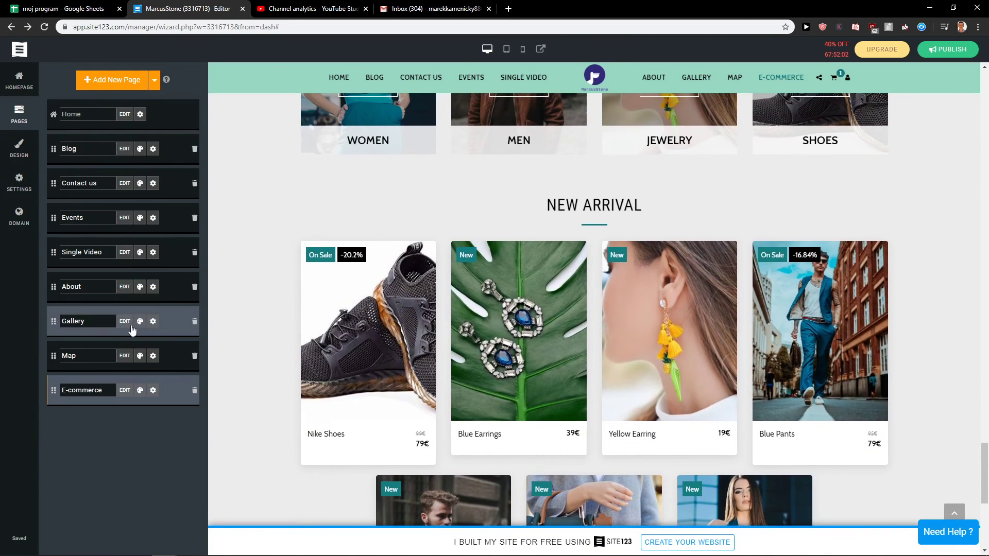